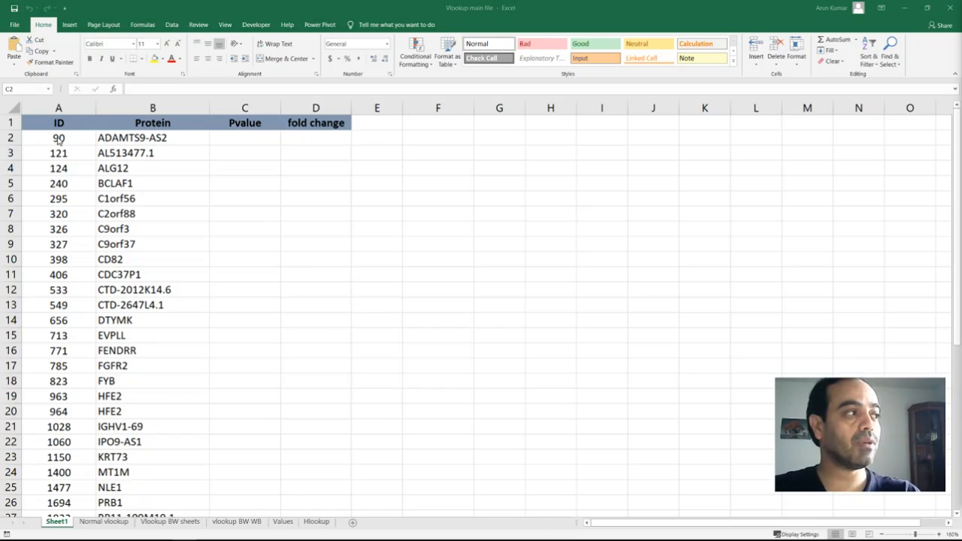
# - Review the column headers on Sheet1 and the row headers ID through fold change on the Hlookup sheet
pyautogui.moveTo(39, 124); pyautogui.dragTo(304, 123)
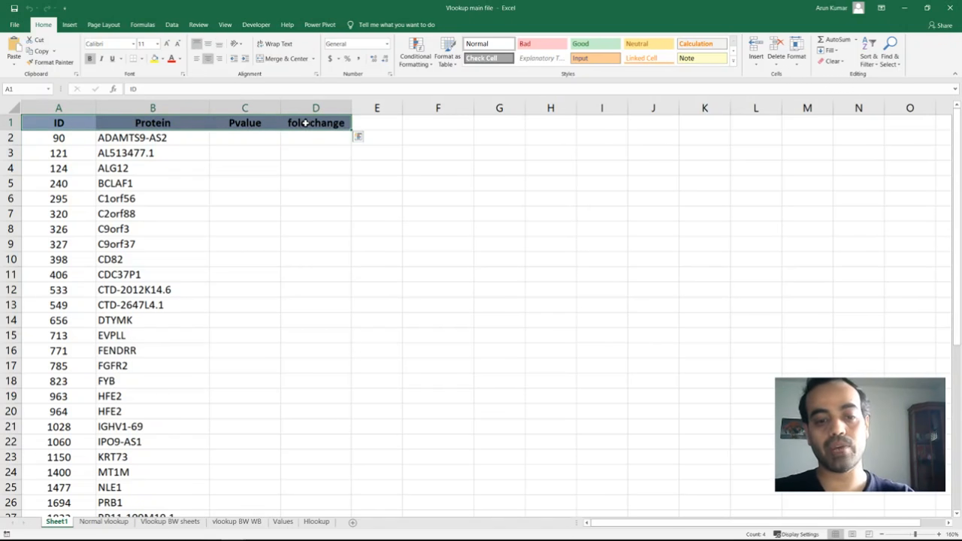
pyautogui.hotkey('alt', 'Tab')
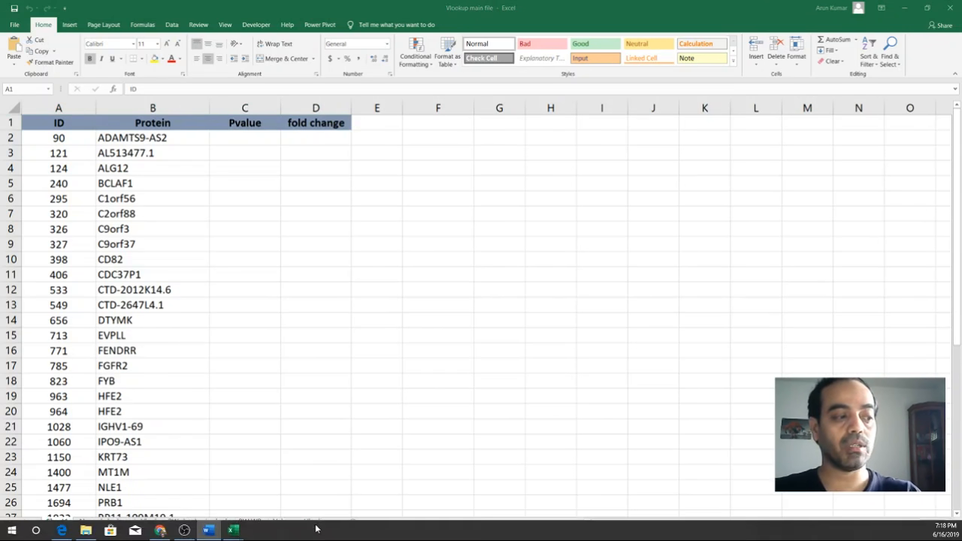
pyautogui.click(316, 521)
pyautogui.moveTo(53, 128); pyautogui.dragTo(60, 219)
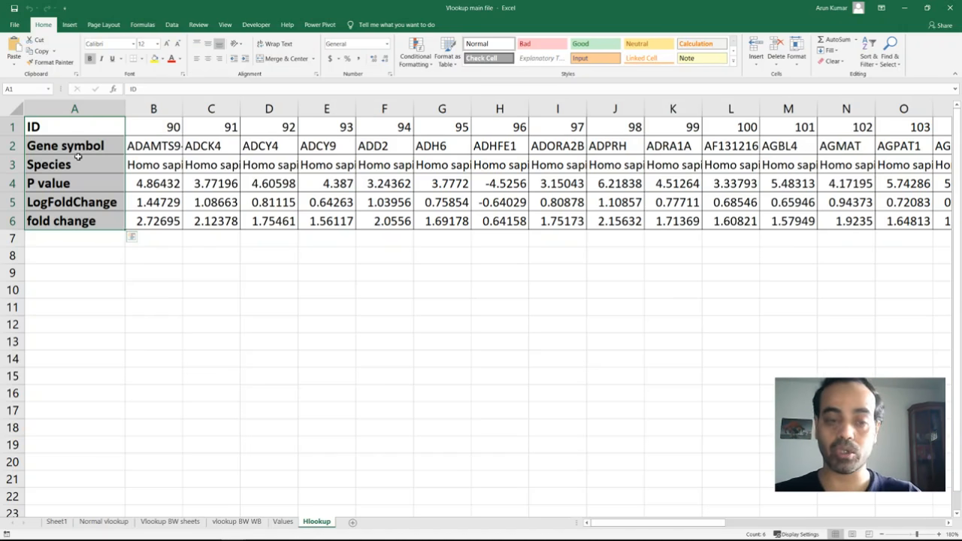
# - Compare Sheet1's IDs and empty Pvalue and fold change cells with the full data table on the Normal vlookup sheet
pyautogui.click(57, 521)
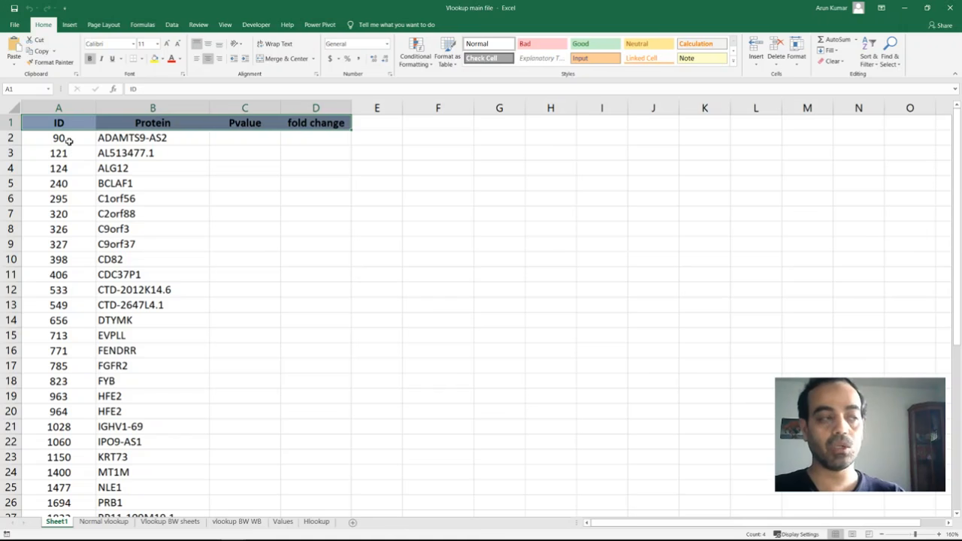
pyautogui.moveTo(68, 141); pyautogui.dragTo(101, 511)
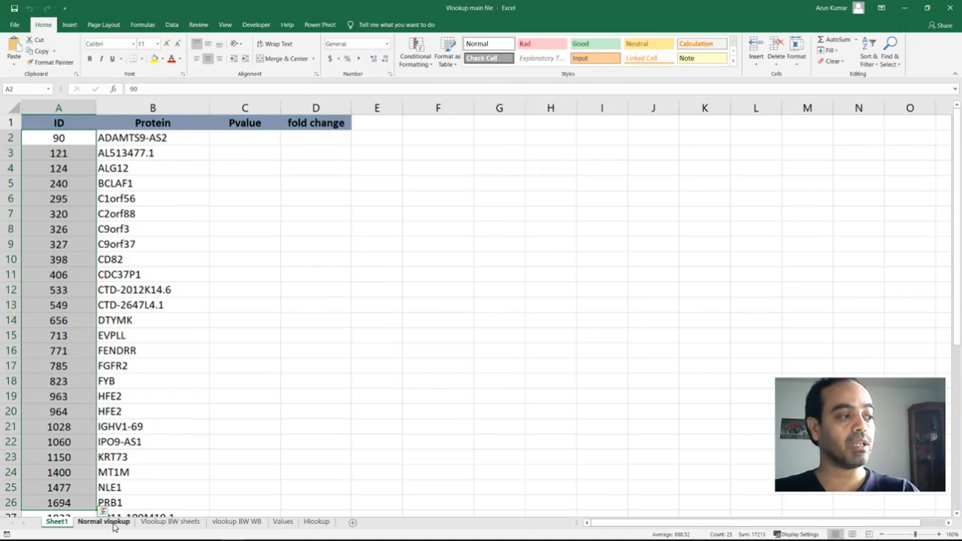
pyautogui.click(103, 521)
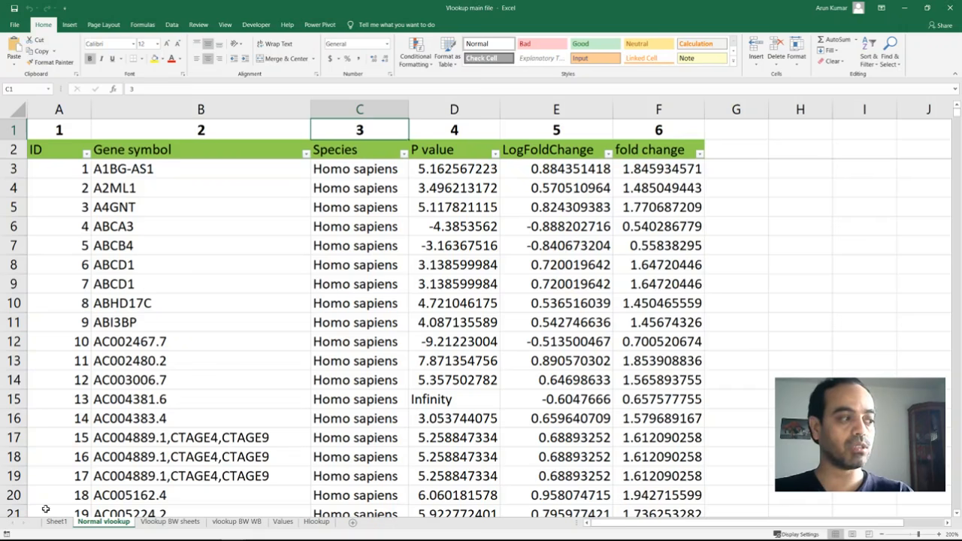
pyautogui.click(57, 522)
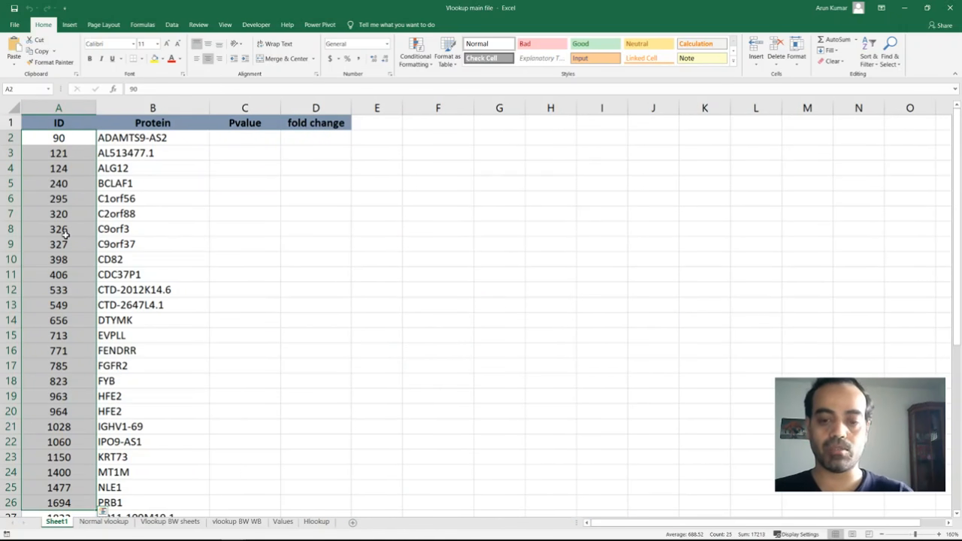
pyautogui.moveTo(59, 137); pyautogui.dragTo(300, 141)
pyautogui.click(244, 139)
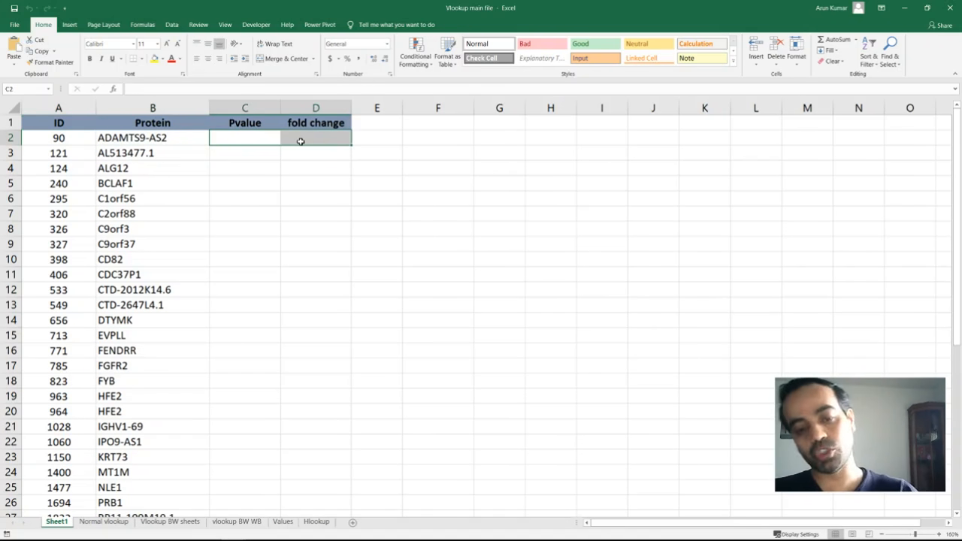
pyautogui.click(105, 521)
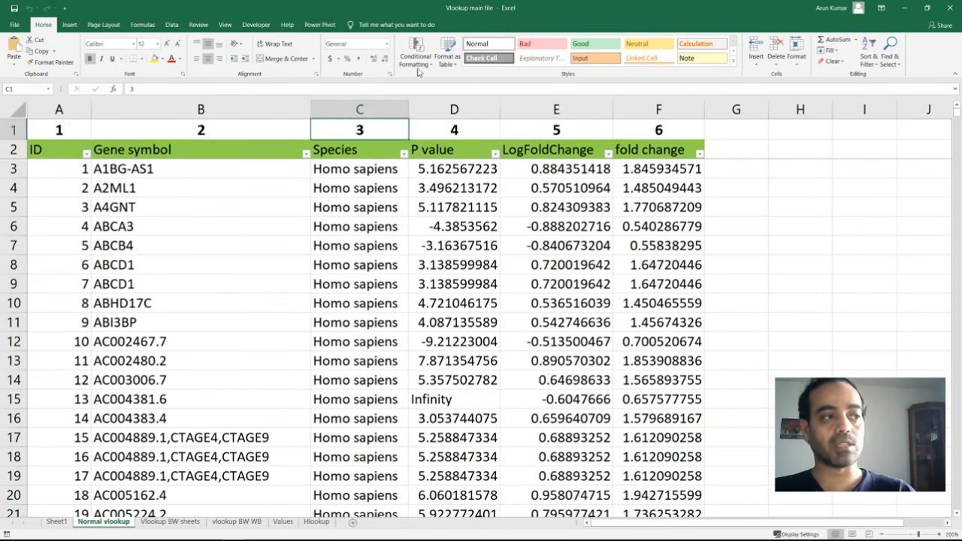
pyautogui.moveTo(59, 149); pyautogui.dragTo(654, 158)
pyautogui.hotkey('ctrl', 'shift', 'Down')
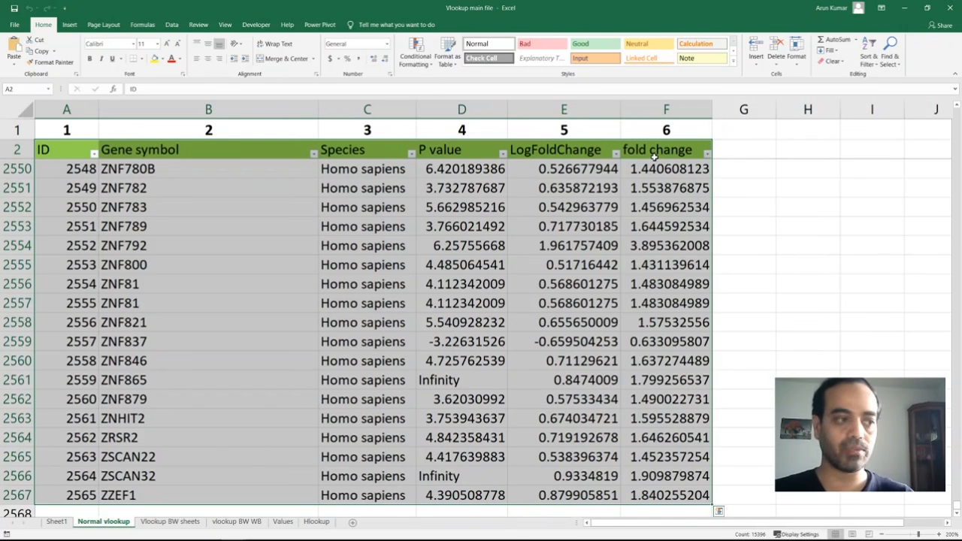
# - Find Sheet1's first ID, 90, manually in the Normal vlookup table and inspect the rows around it
pyautogui.click(57, 521)
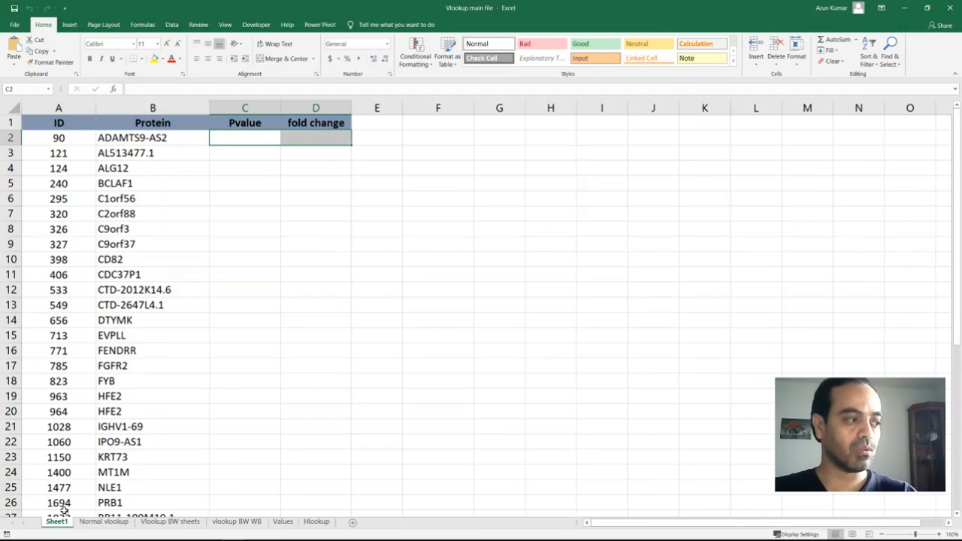
pyautogui.click(57, 141)
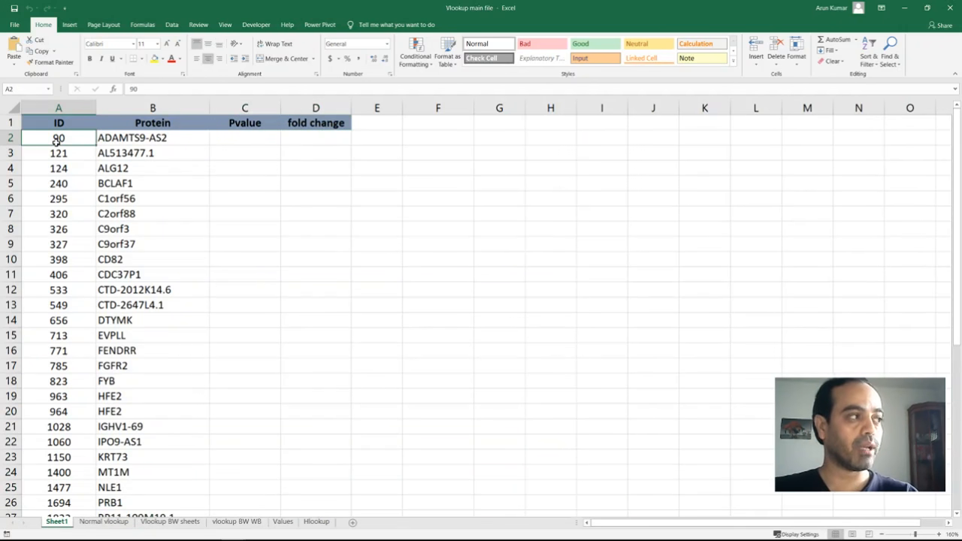
pyautogui.click(103, 521)
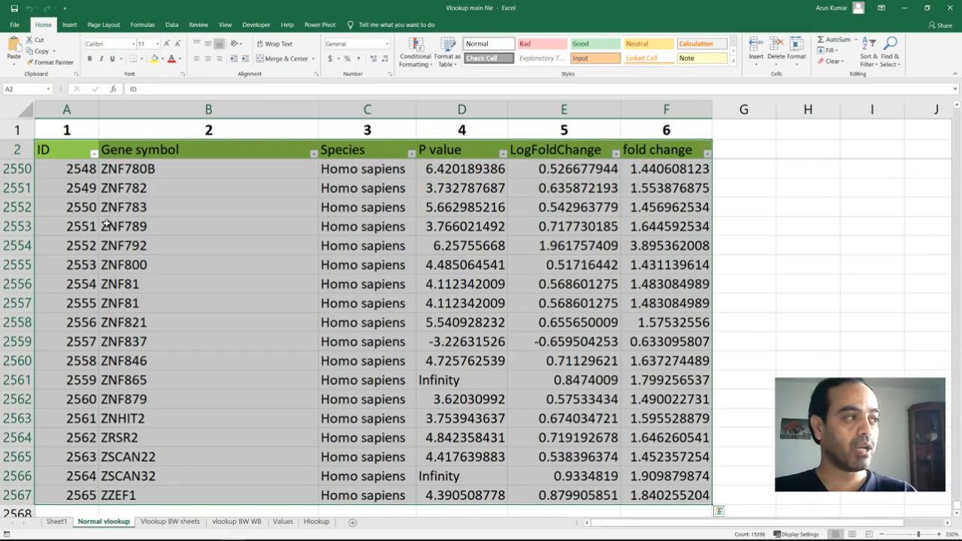
pyautogui.scroll(1, 106, 223)
pyautogui.scroll(9, 107, 223)
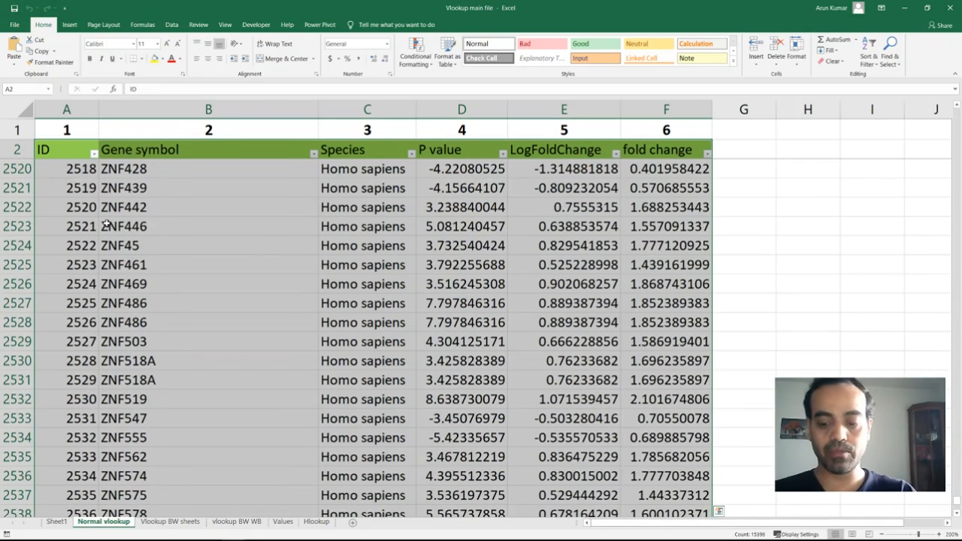
pyautogui.hotkey('ctrl', 'shift', 'Up')
pyautogui.moveTo(957, 501); pyautogui.dragTo(954, 157)
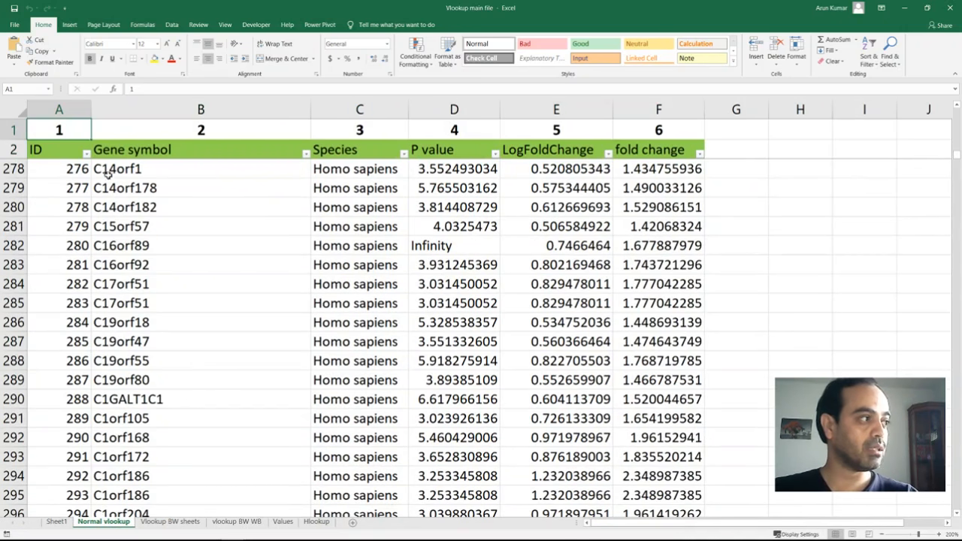
pyautogui.scroll(13, 50, 216)
pyautogui.click(50, 216)
pyautogui.scroll(13, 50, 215)
pyautogui.scroll(20, 49, 216)
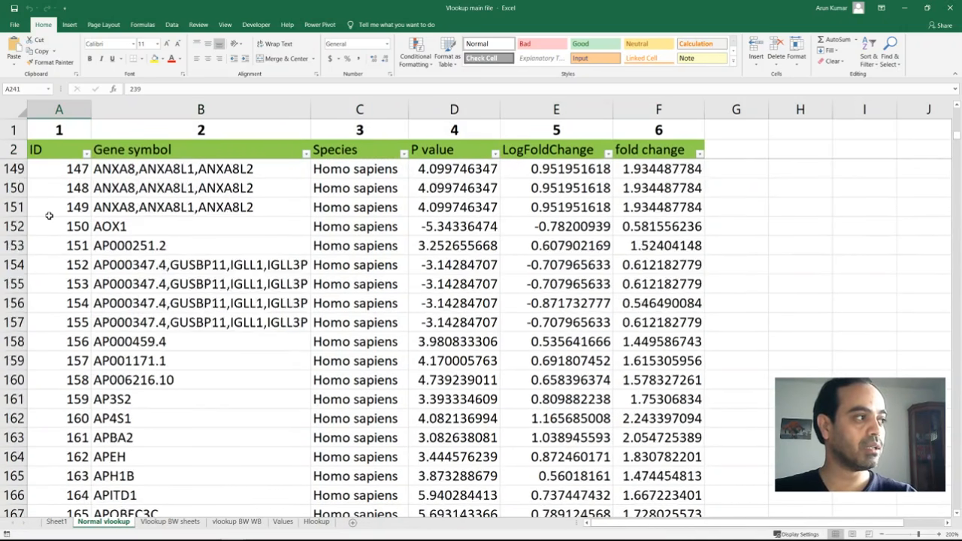
pyautogui.click(13, 246)
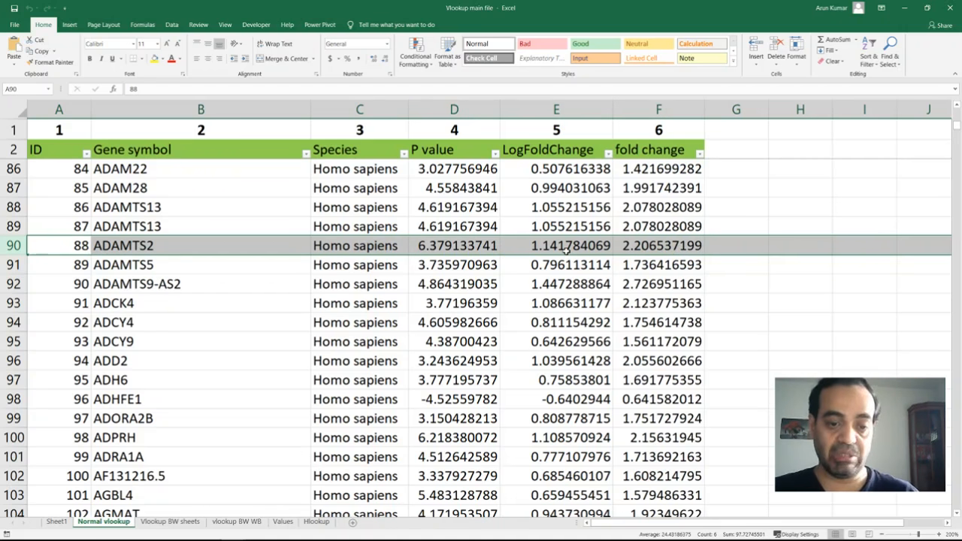
# - Start a VLOOKUP formula in Sheet1's cell C2 with A2 as the lookup value
pyautogui.click(59, 523)
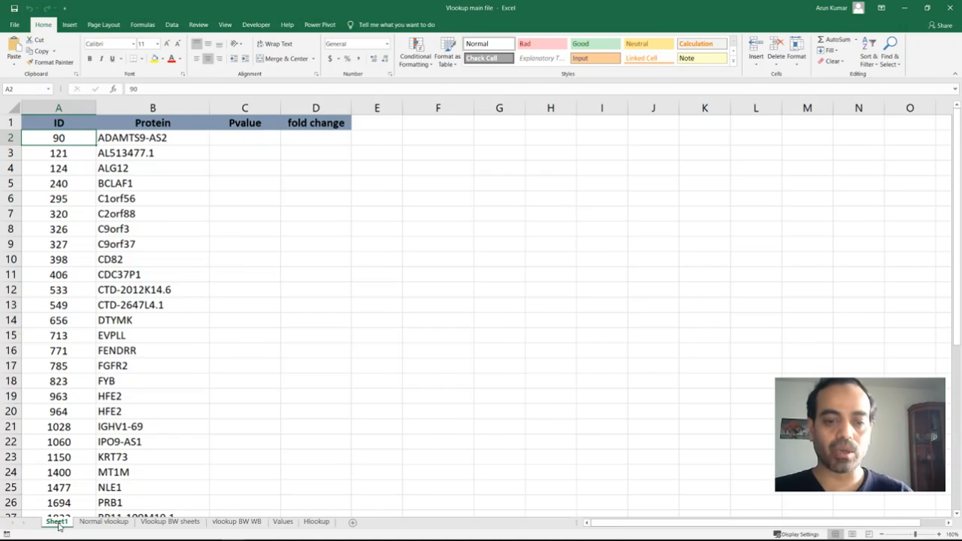
pyautogui.scroll(-10, 37, 465)
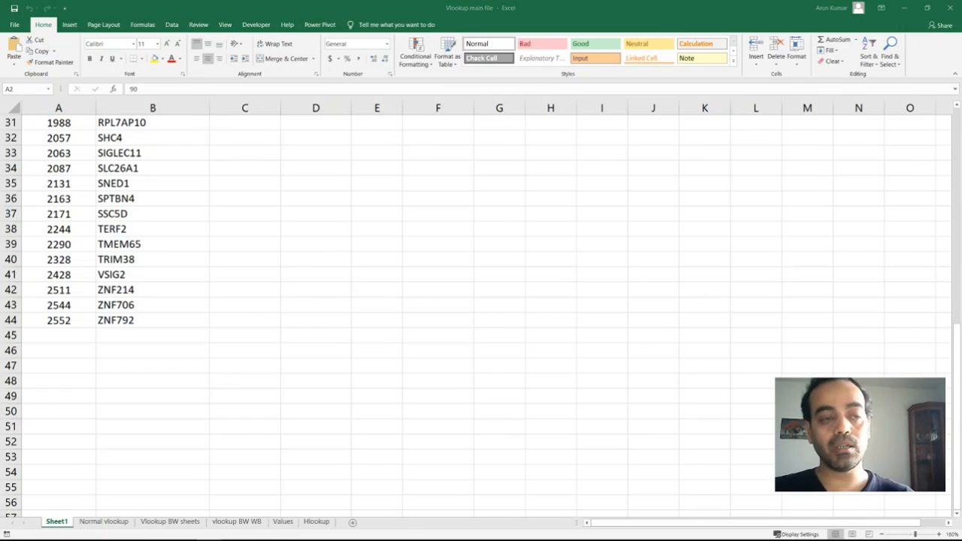
pyautogui.scroll(10, 234, 138)
pyautogui.click(234, 137)
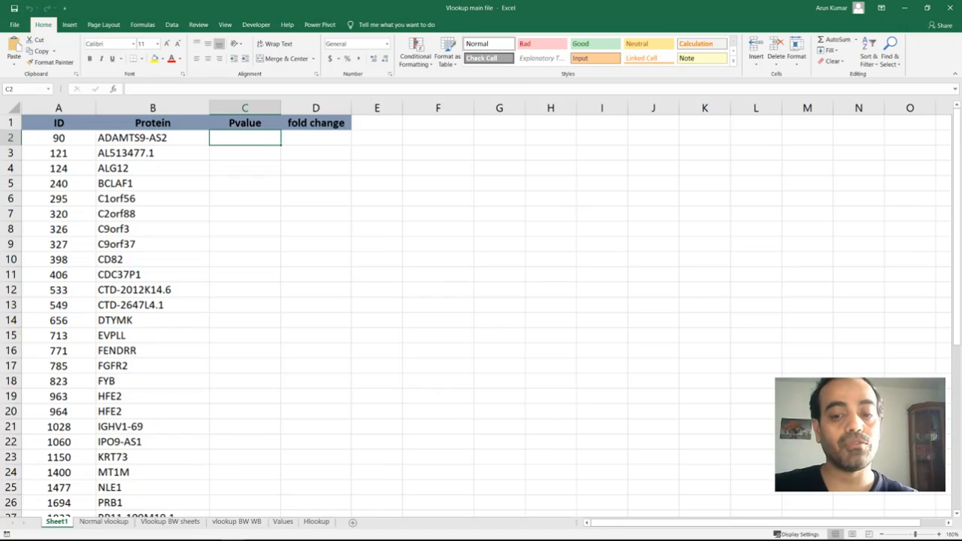
pyautogui.doubleClick(257, 138)
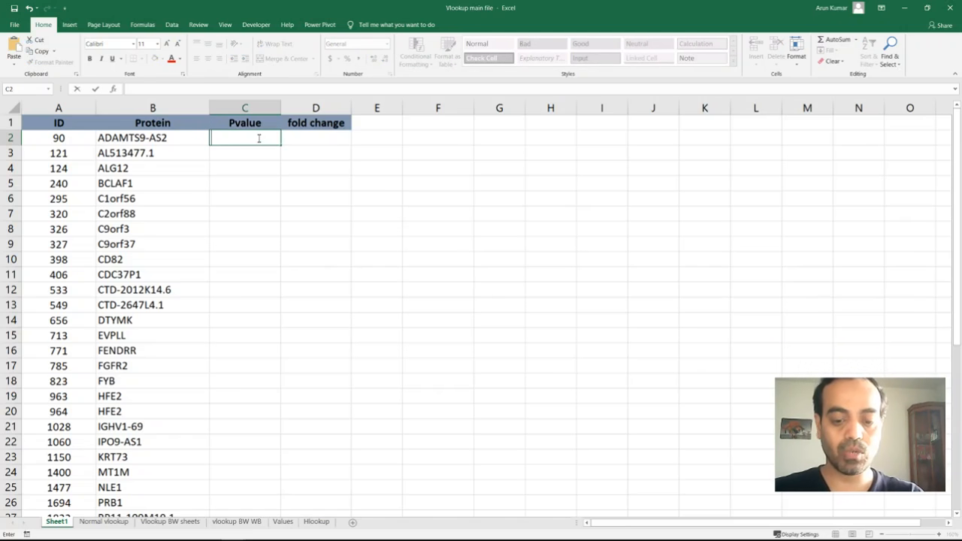
pyautogui.write('=')
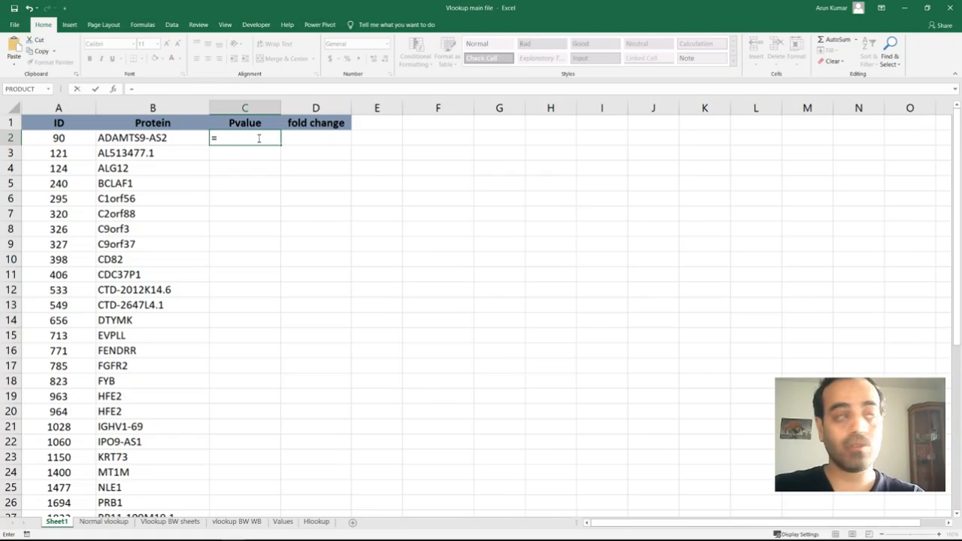
pyautogui.write('vl')
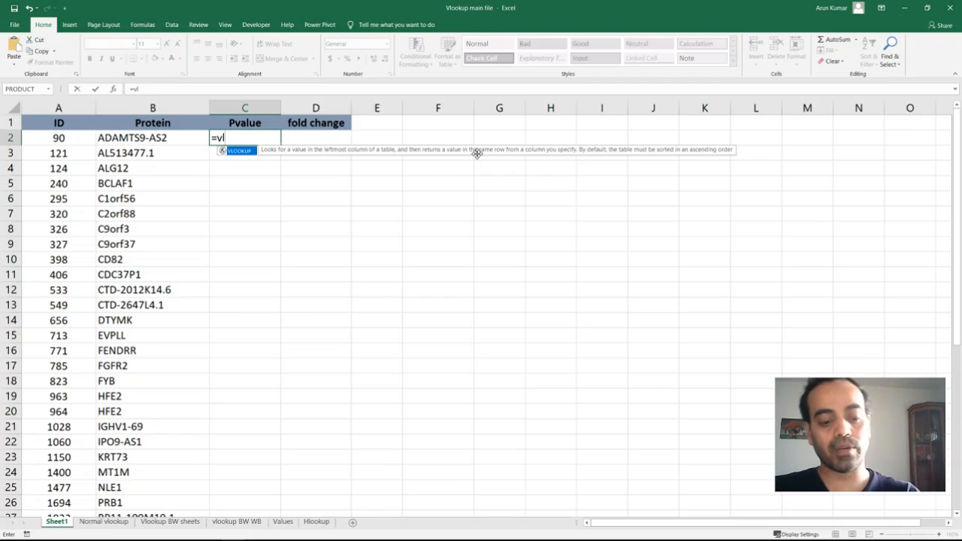
pyautogui.press('Tab')
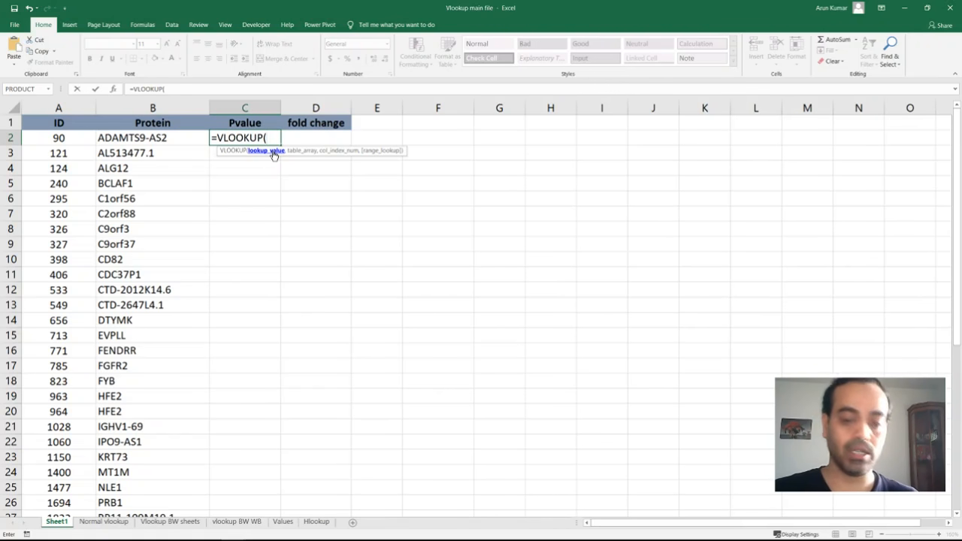
pyautogui.click(76, 138)
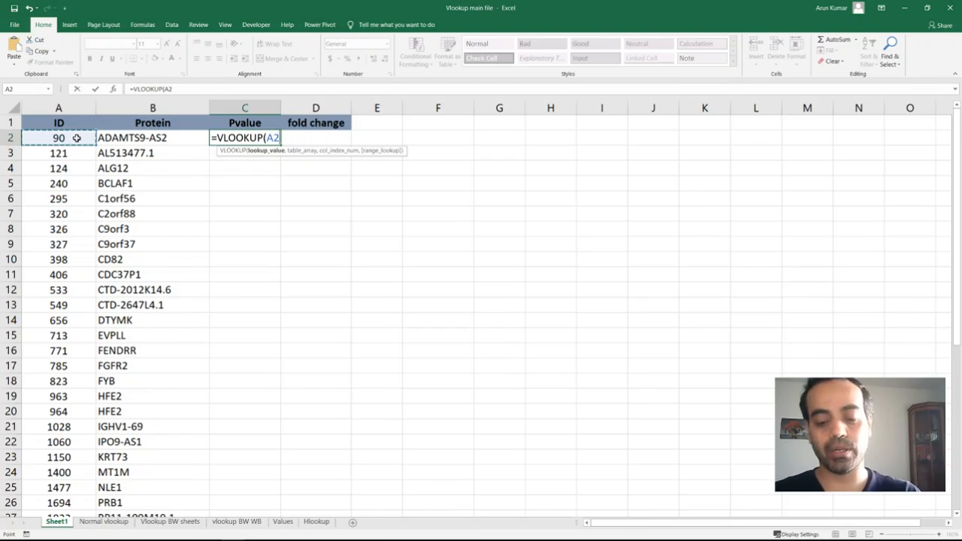
pyautogui.write(',')
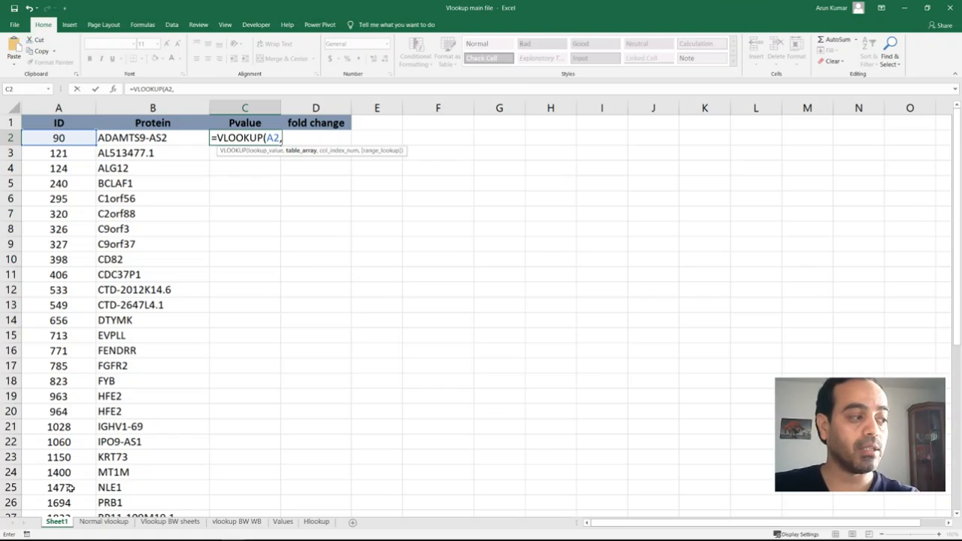
# - Set the formula's table array to A2:F2567 on the Normal vlookup sheet as the absolute reference $A$2:$F$2567
pyautogui.click(104, 522)
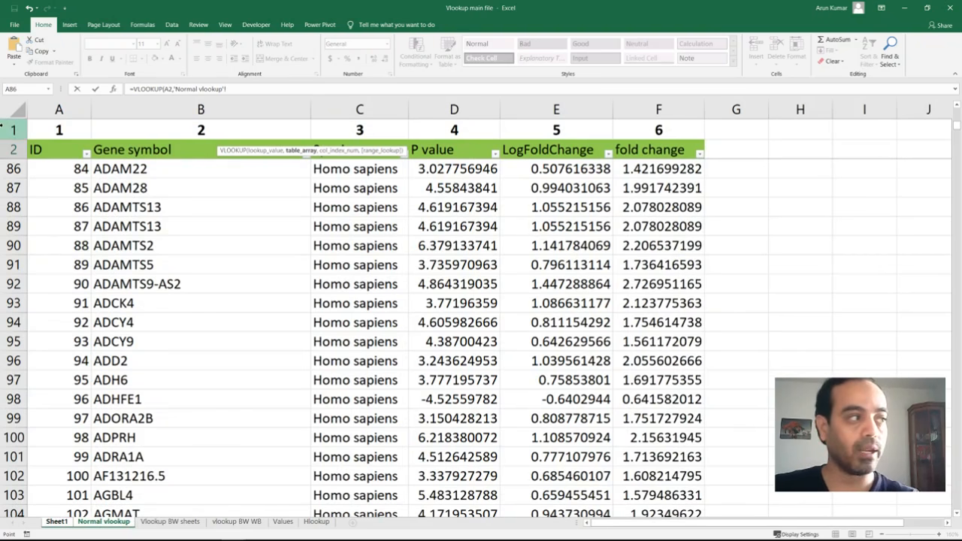
pyautogui.moveTo(36, 150); pyautogui.dragTo(485, 152)
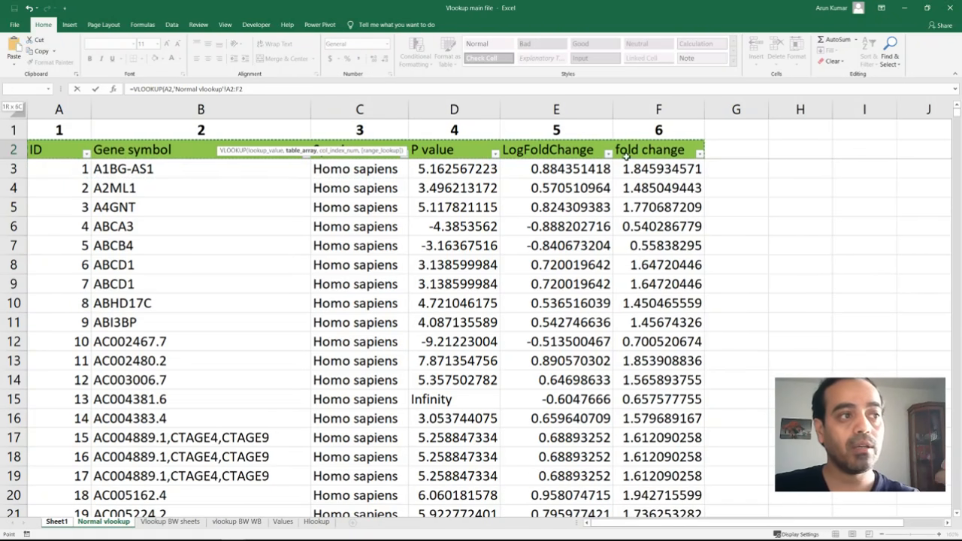
pyautogui.moveTo(626, 154)
pyautogui.mouseDown()
pyautogui.moveTo(650, 216)
pyautogui.moveTo(637, 168)
pyautogui.mouseUp()
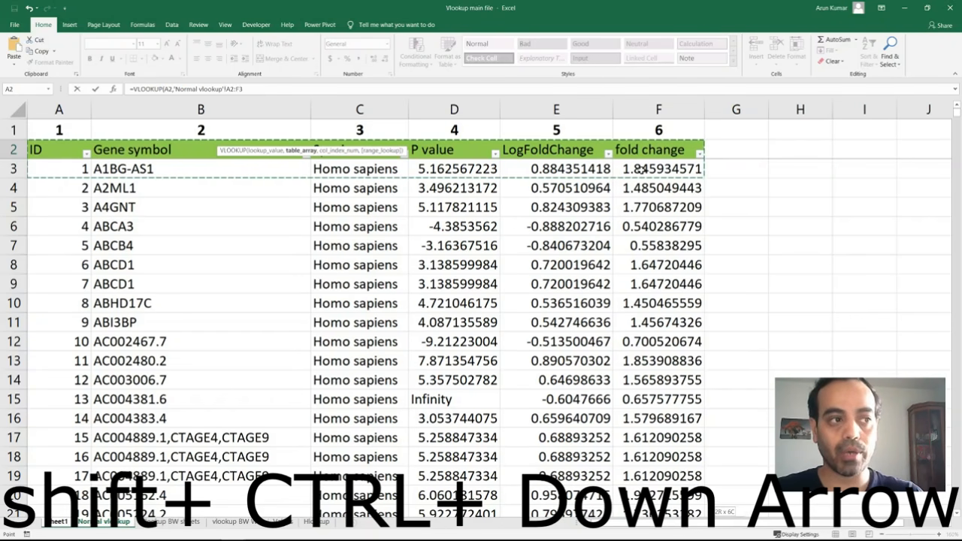
pyautogui.hotkey('ctrl', 'shift', 'Down')
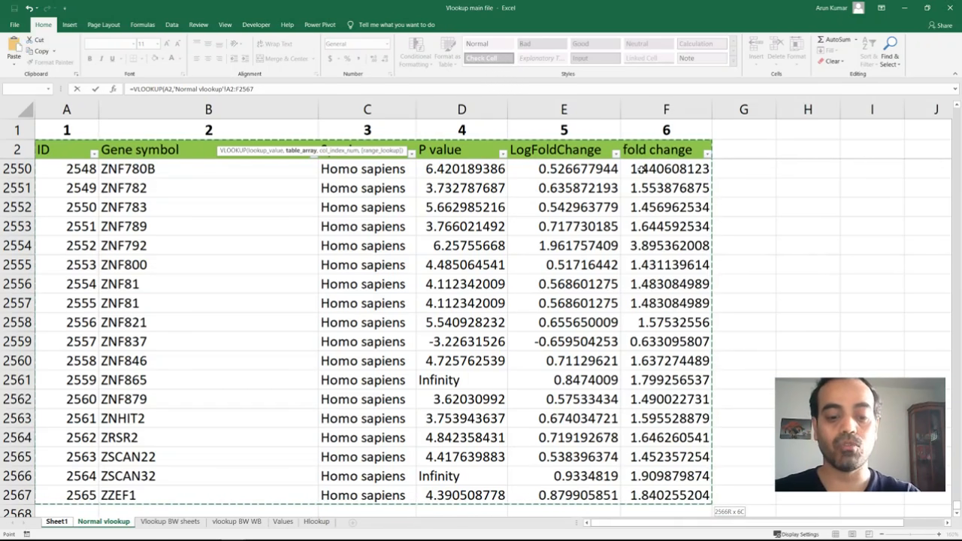
pyautogui.press('F4')
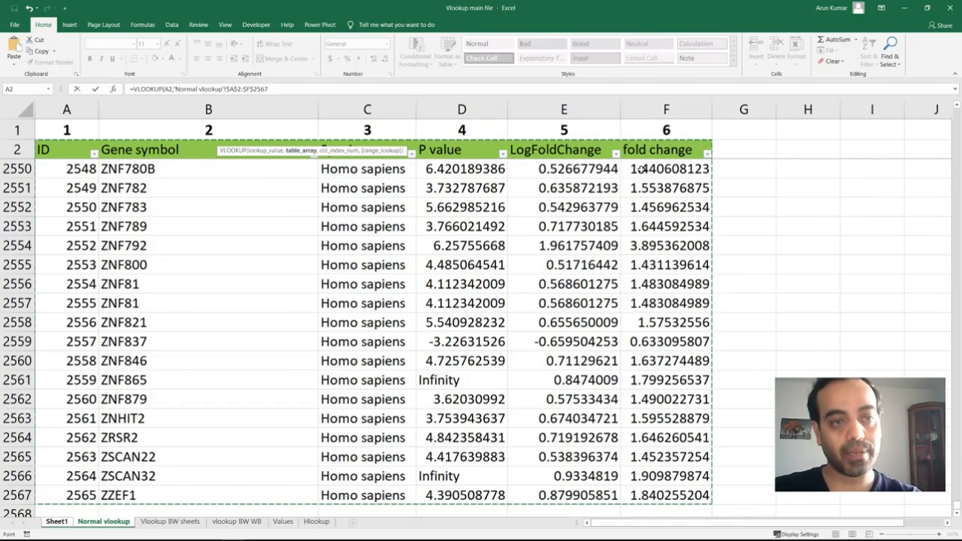
pyautogui.write(',')
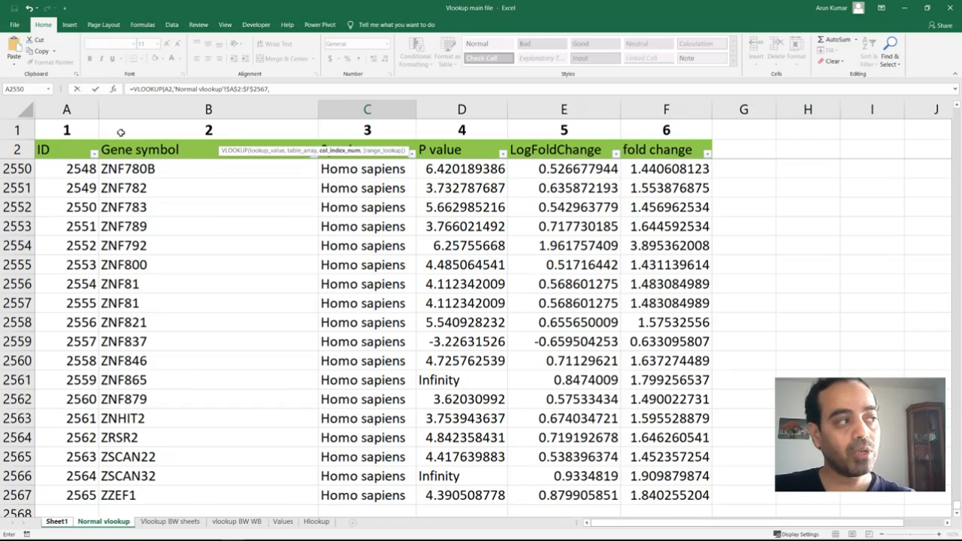
# - Complete the C2 VLOOKUP formula with column index 4 and exact match False
pyautogui.click(286, 89)
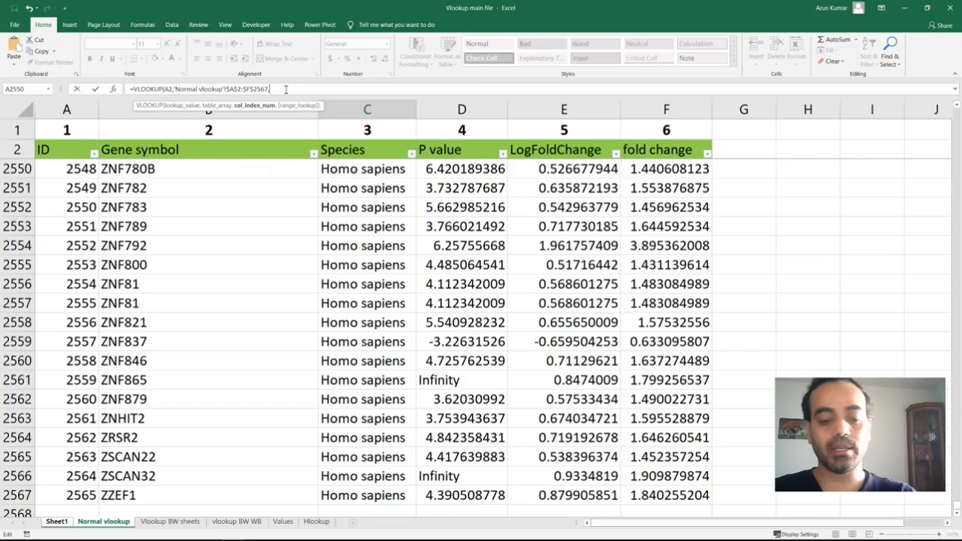
pyautogui.write('4')
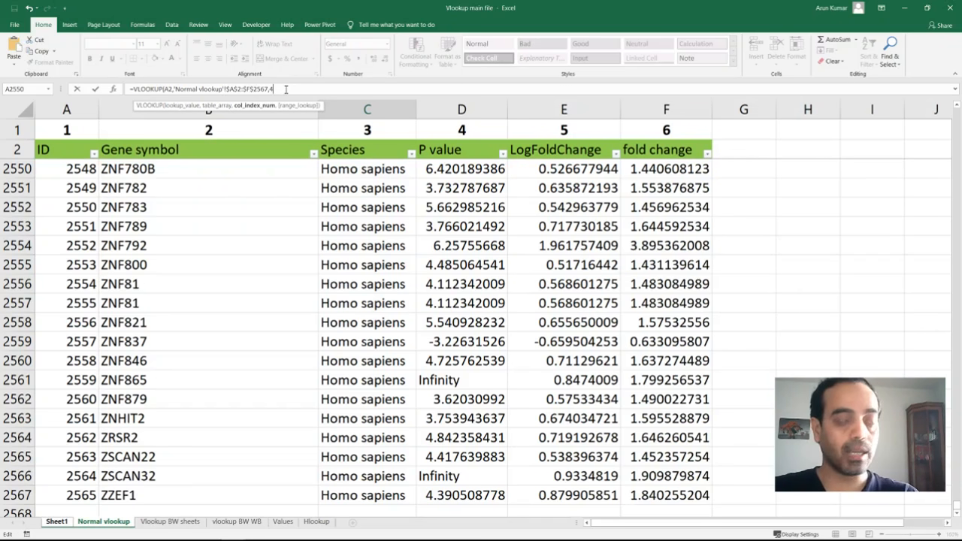
pyautogui.write(',')
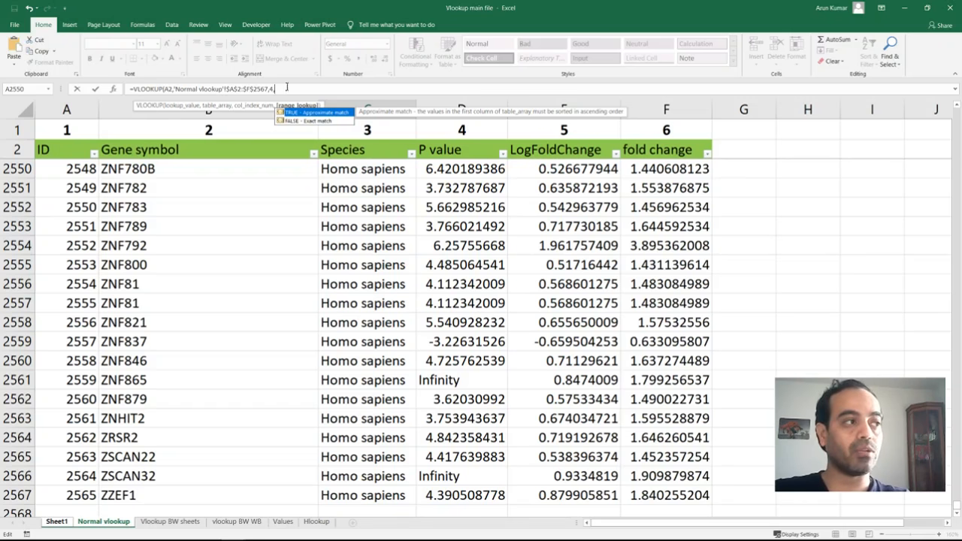
pyautogui.write('False')
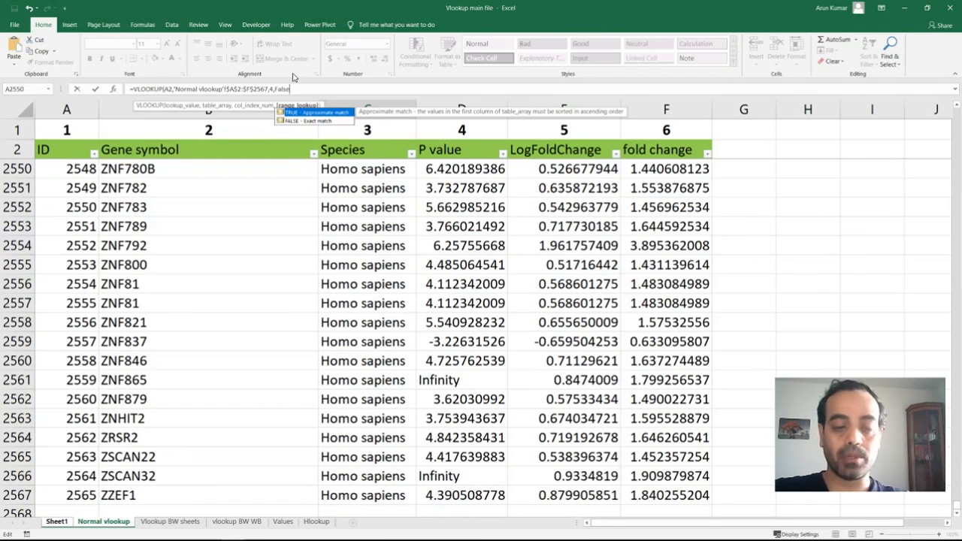
pyautogui.write(')')
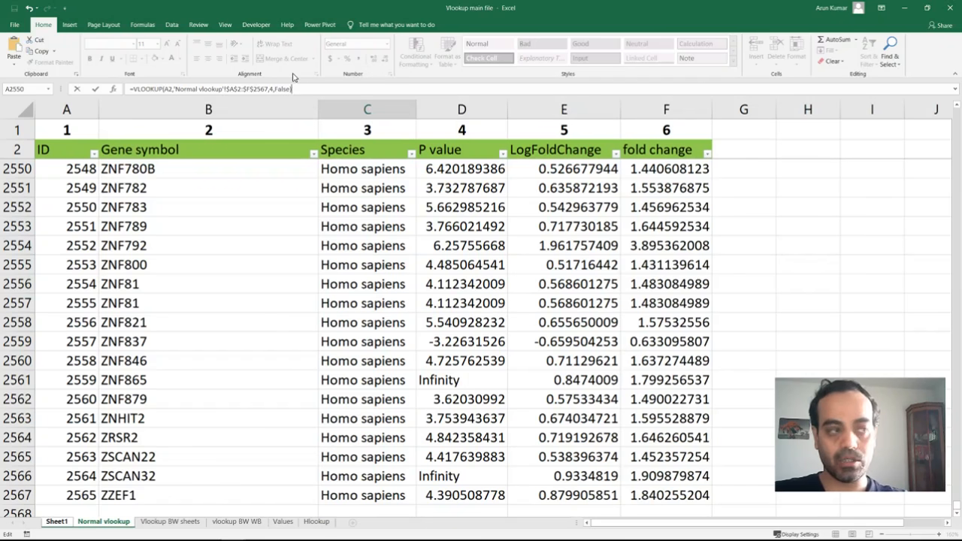
pyautogui.press('Return')
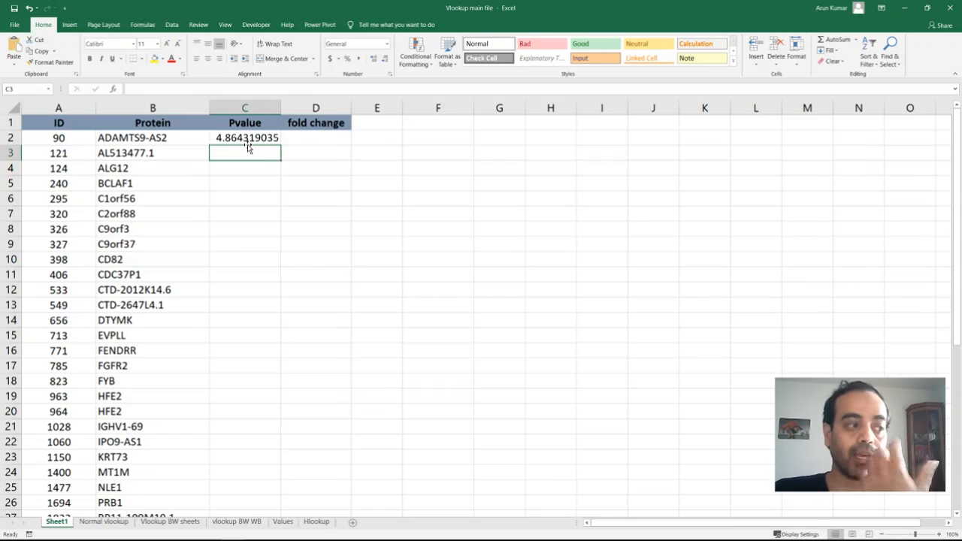
# - Check Sheet1's C2 result against the P value for ID 90 on the Normal vlookup sheet and return to Sheet1
pyautogui.click(106, 524)
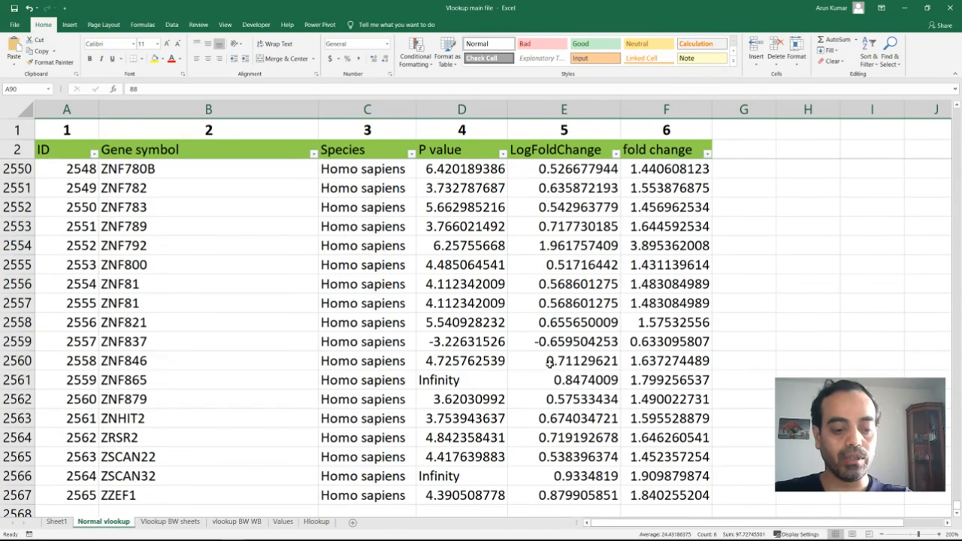
pyautogui.hotkey('ctrl', 'Up')
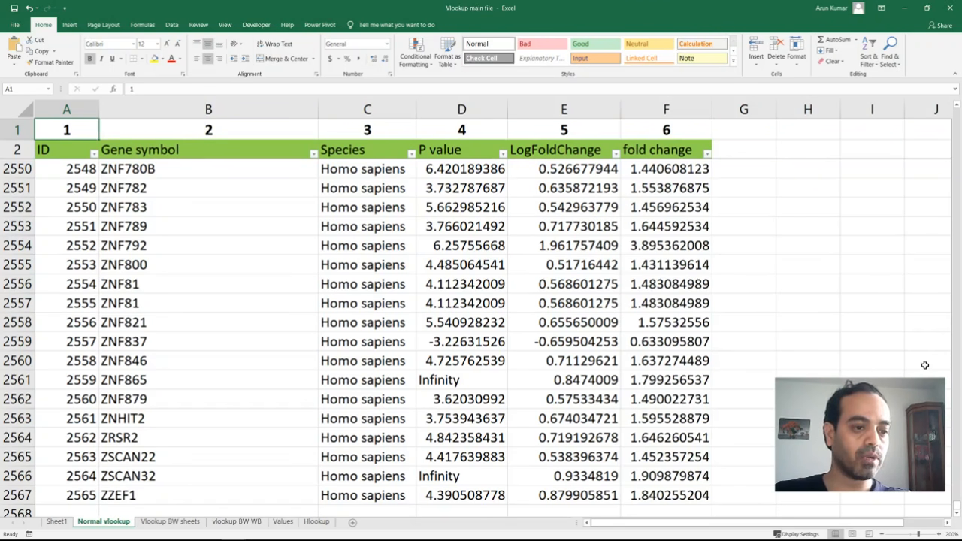
pyautogui.moveTo(956, 508); pyautogui.dragTo(953, 132)
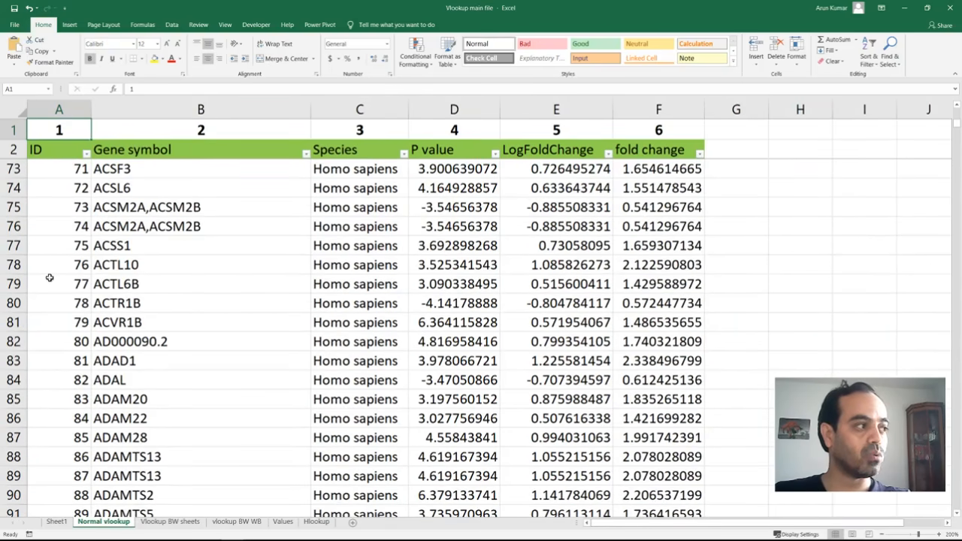
pyautogui.scroll(-4, 25, 346)
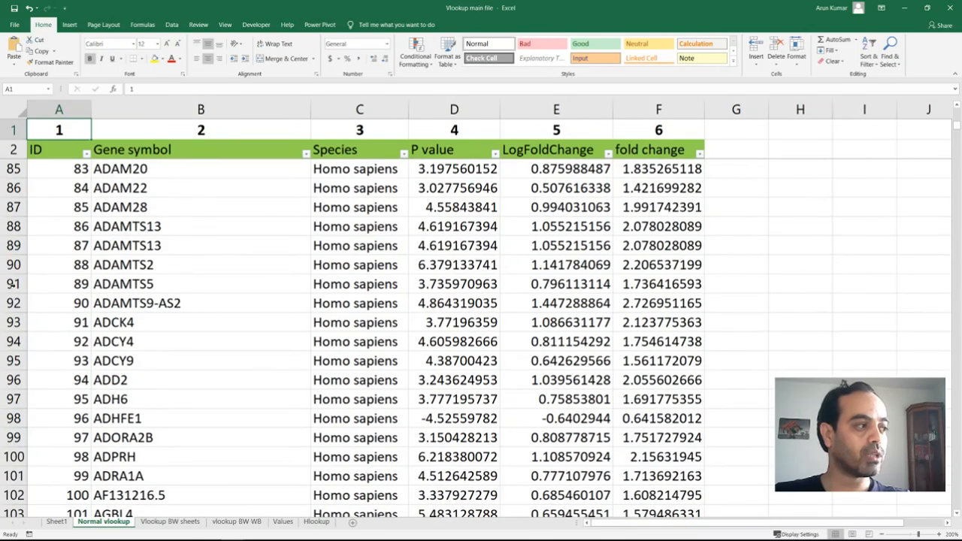
pyautogui.click(14, 265)
pyautogui.click(79, 303)
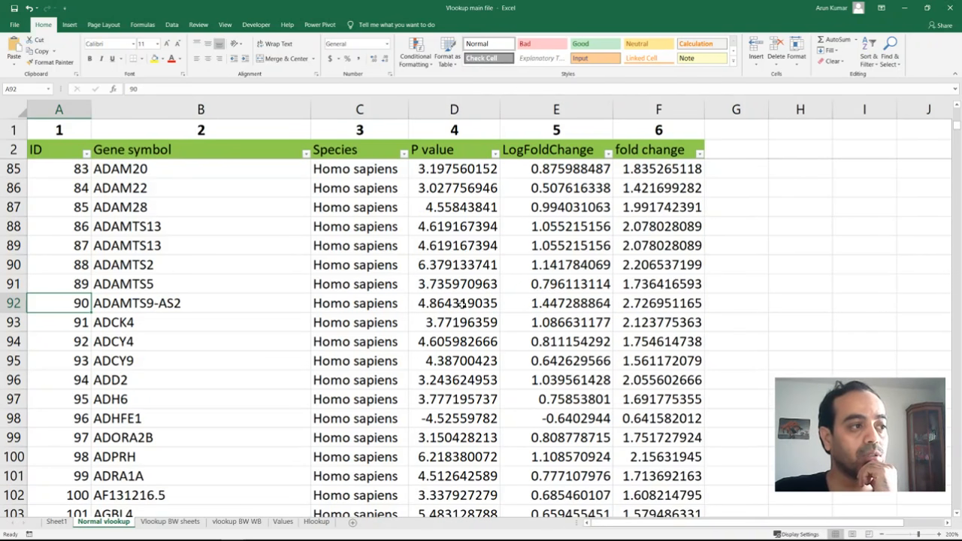
pyautogui.click(460, 303)
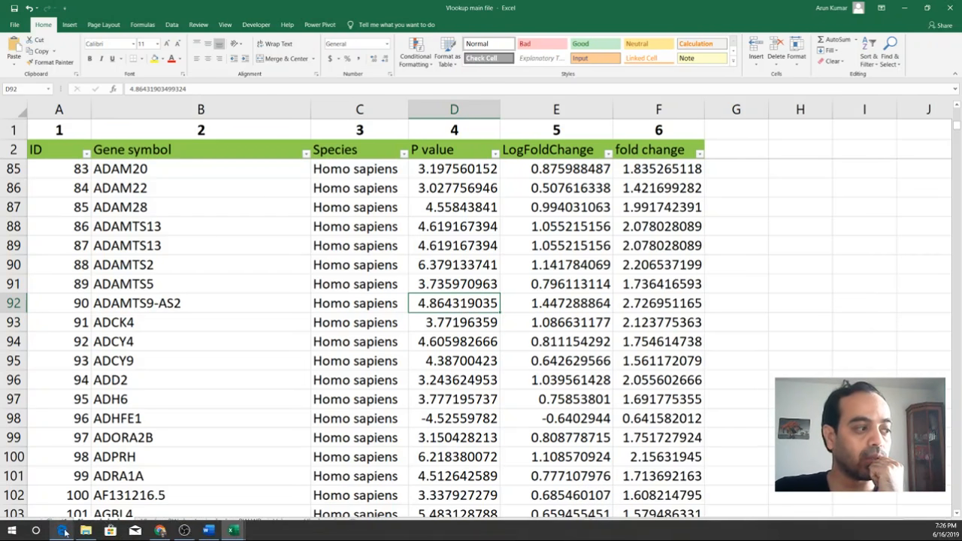
pyautogui.click(63, 527)
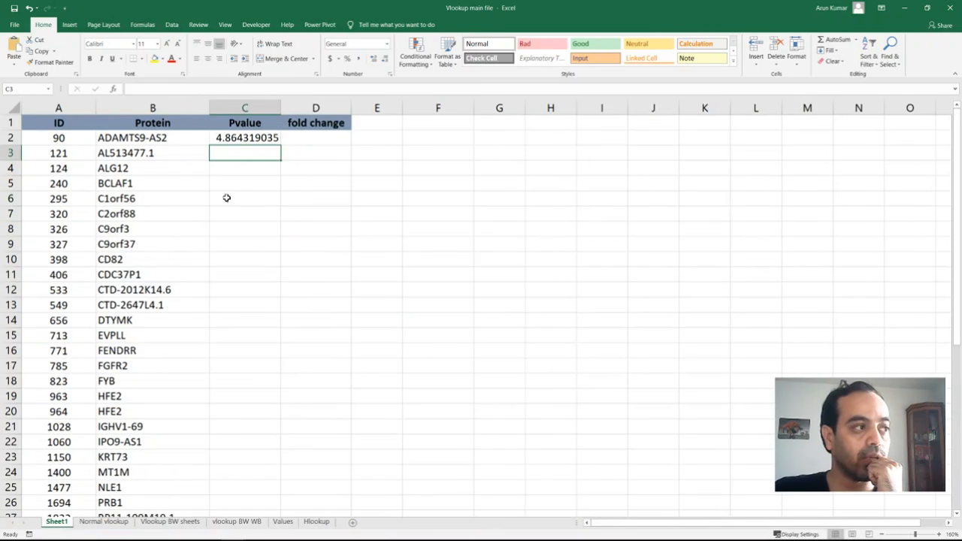
# - Fill the C2 formula down the Pvalue column to C44 and review the filled rows
pyautogui.click(269, 136)
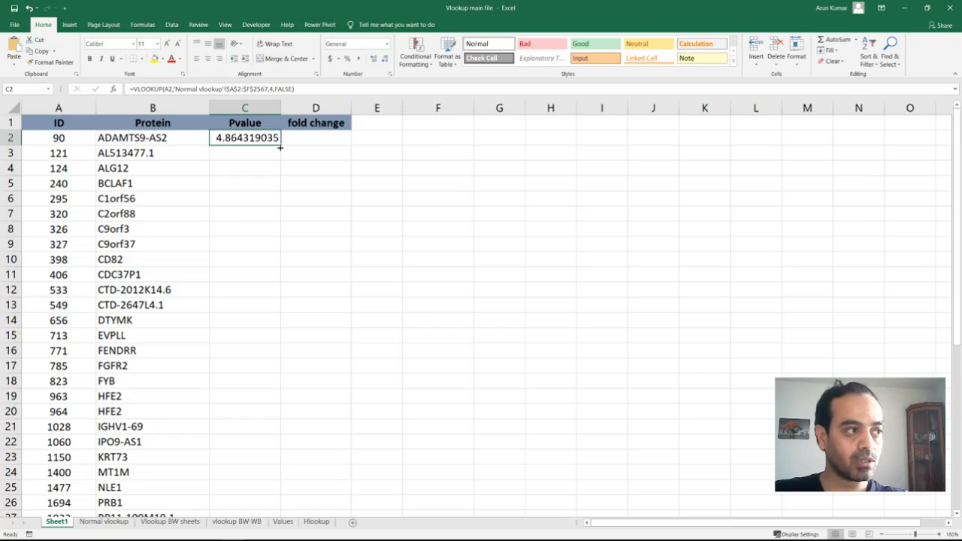
pyautogui.moveTo(279, 147); pyautogui.dragTo(275, 190)
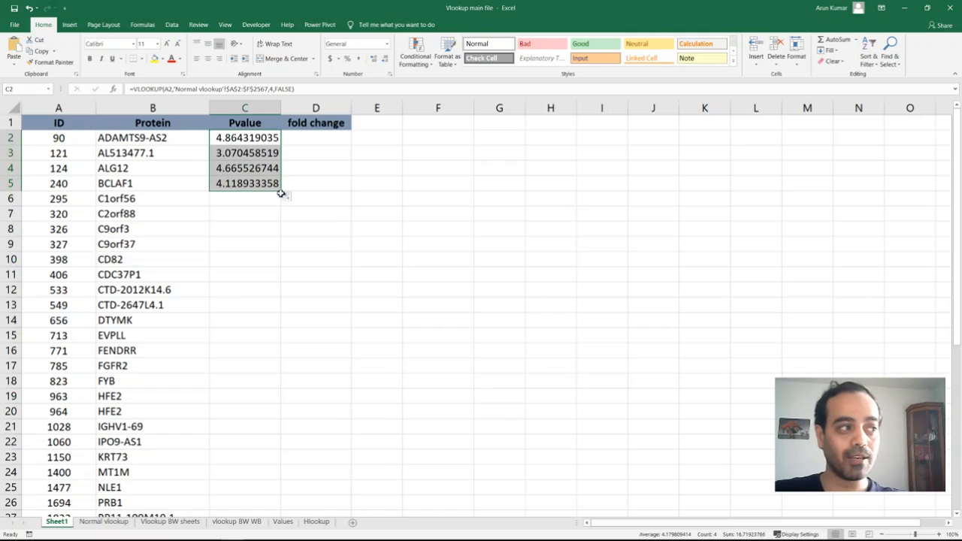
pyautogui.doubleClick(280, 190)
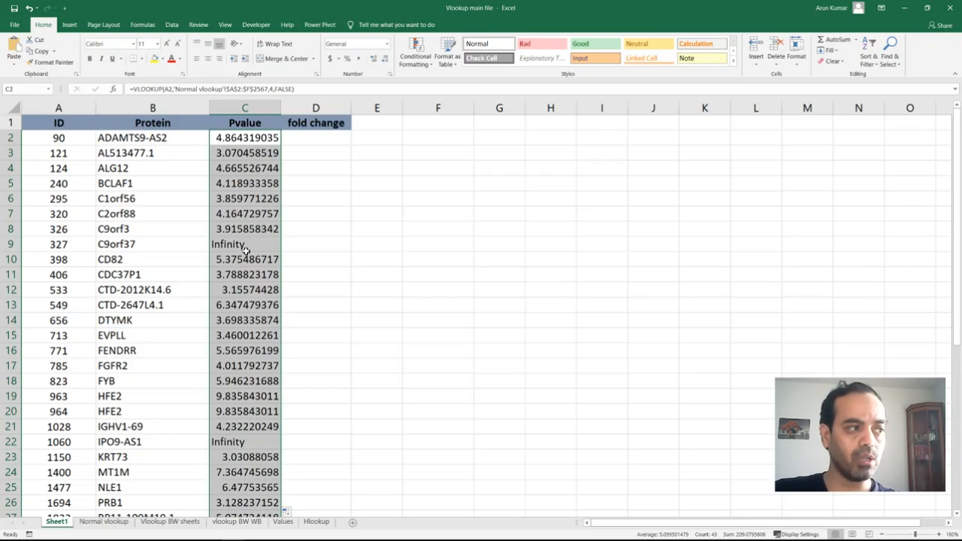
pyautogui.scroll(-9, 236, 480)
pyautogui.scroll(2, 236, 481)
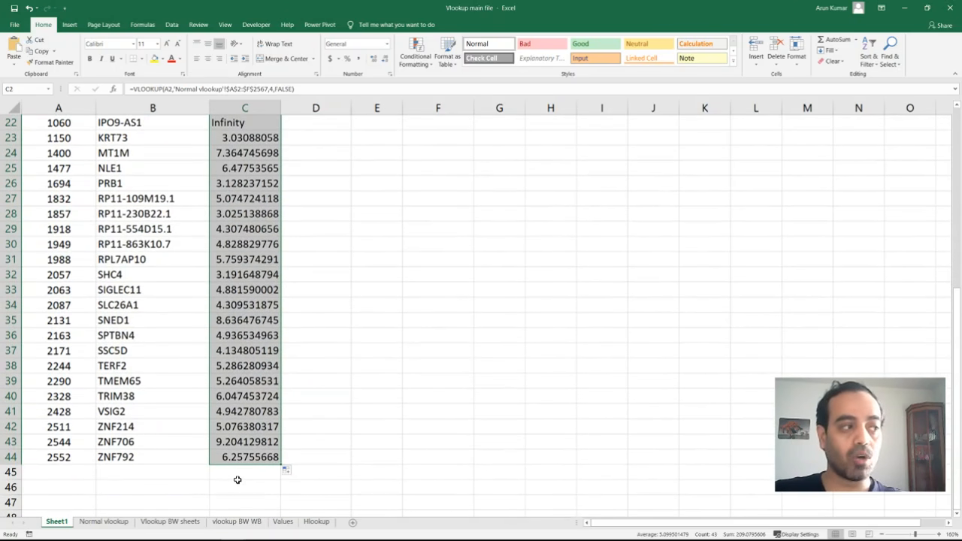
pyautogui.scroll(7, 237, 479)
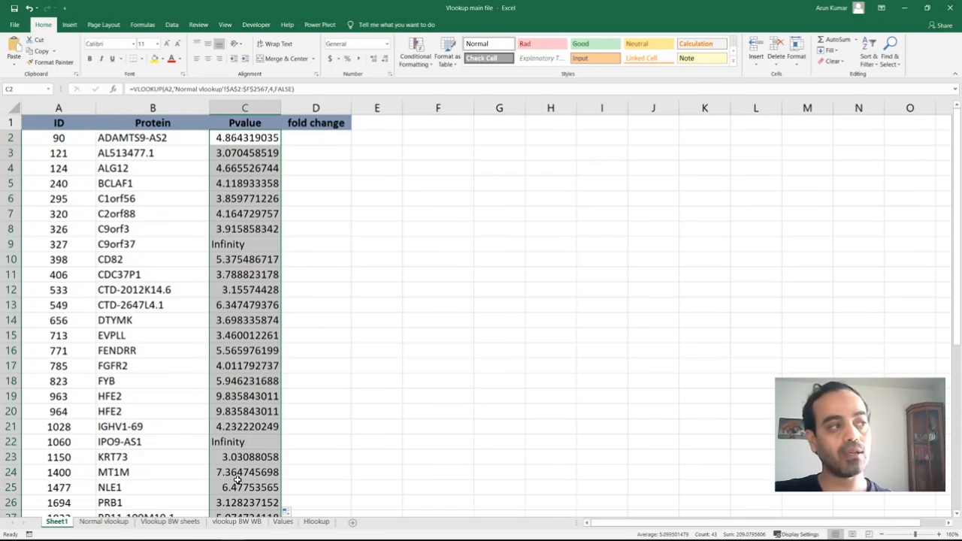
# - Check the fold change column's index number on Normal vlookup, and start a VLOOKUP formula in Sheet1's D2 with A2 as the lookup value
pyautogui.click(319, 140)
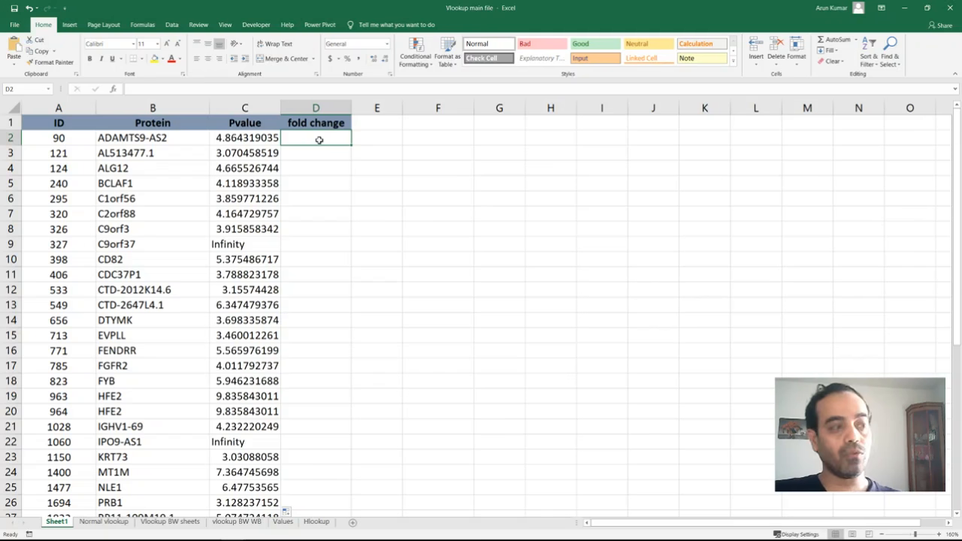
pyautogui.click(104, 521)
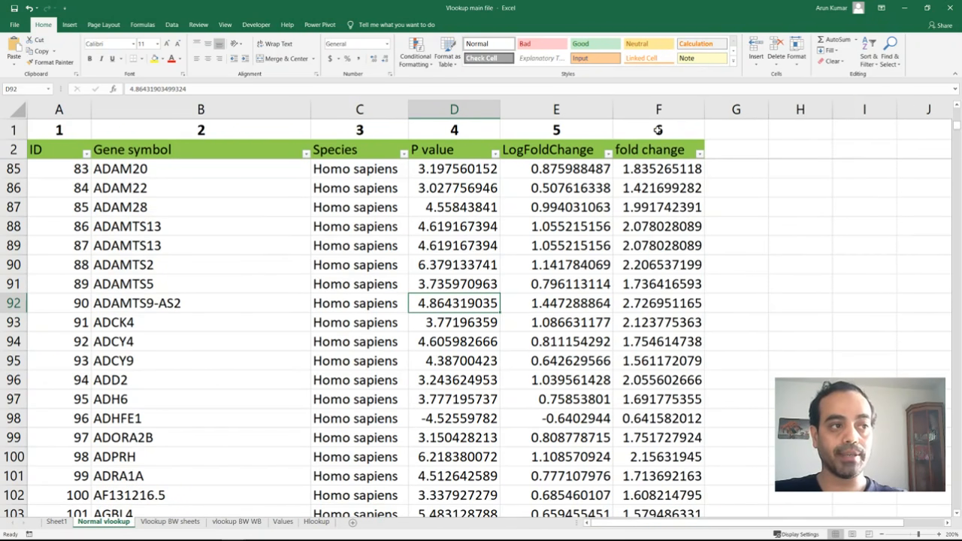
pyautogui.click(660, 131)
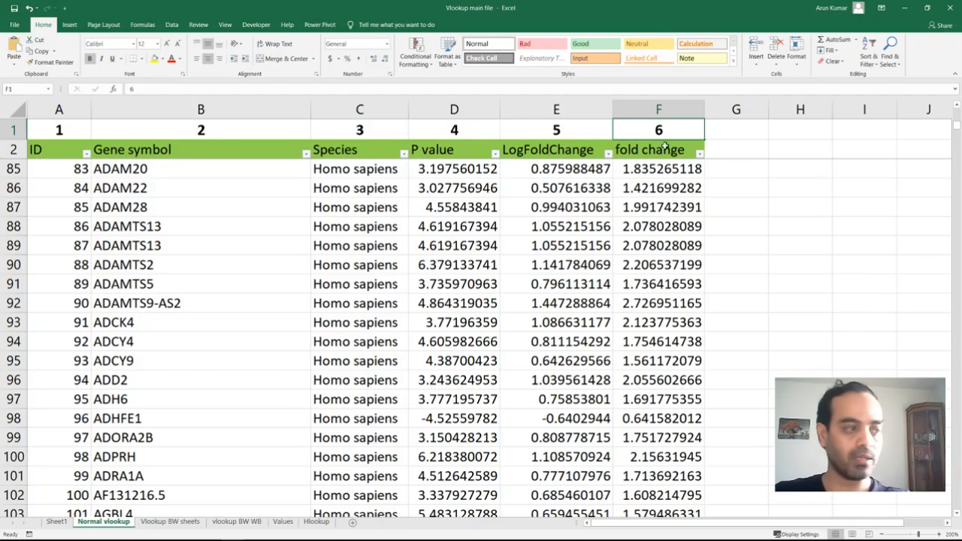
pyautogui.click(58, 524)
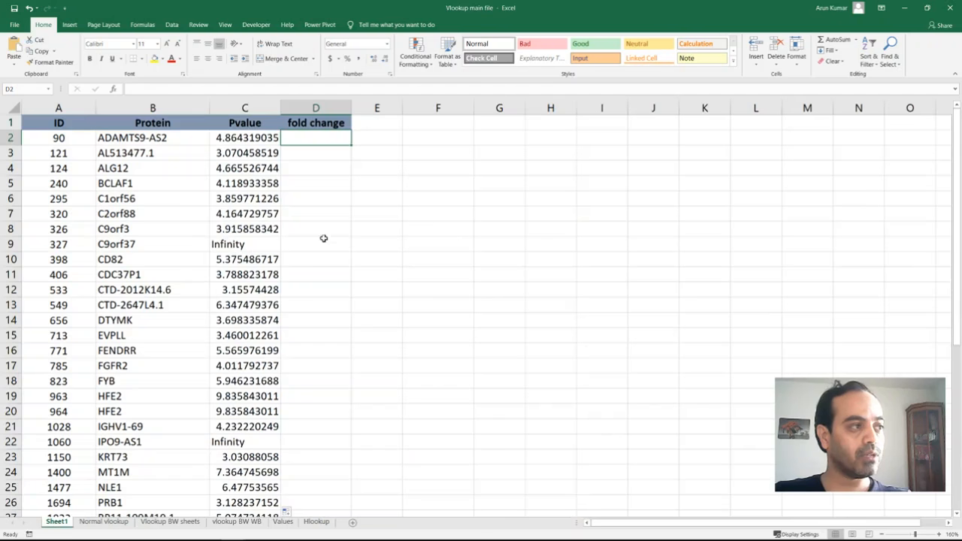
pyautogui.write('=')
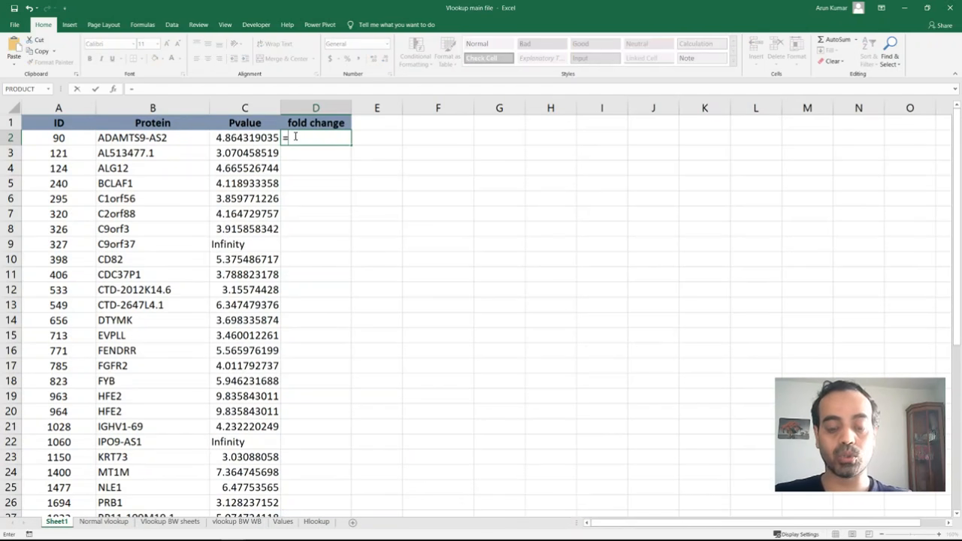
pyautogui.write('vl')
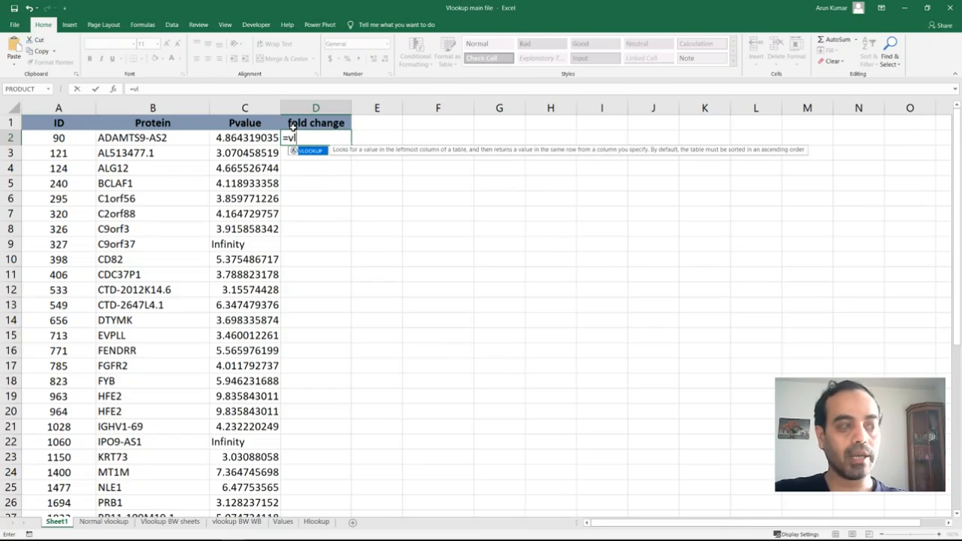
pyautogui.press('Tab')
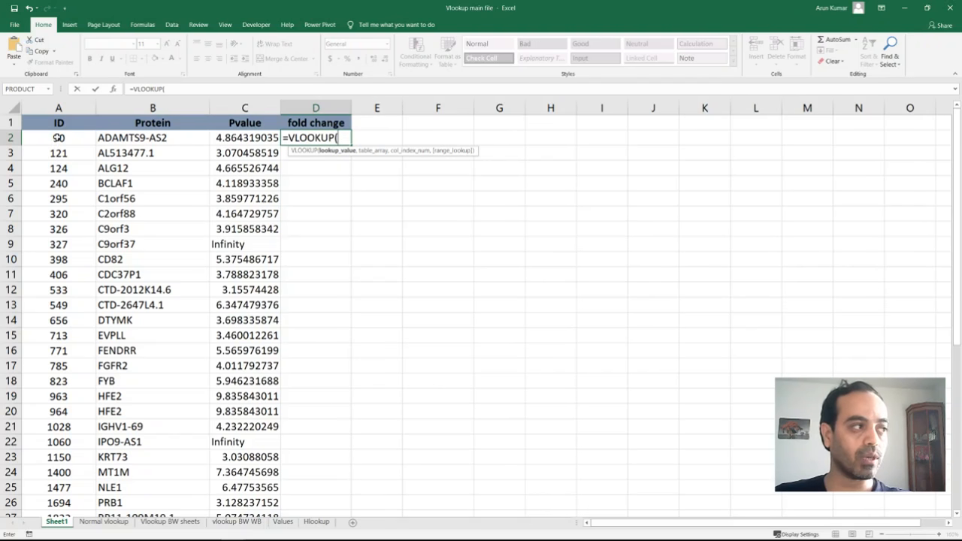
pyautogui.click(59, 138)
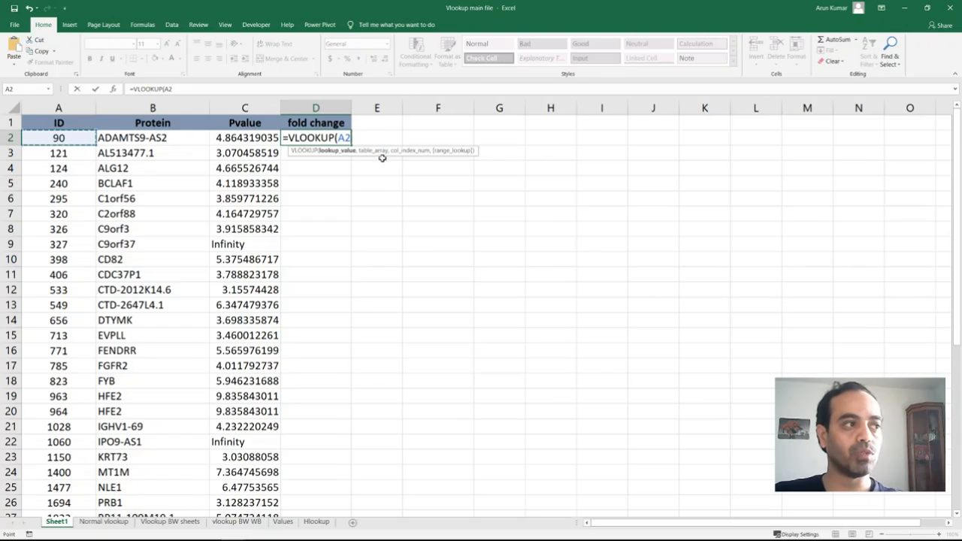
pyautogui.write(',')
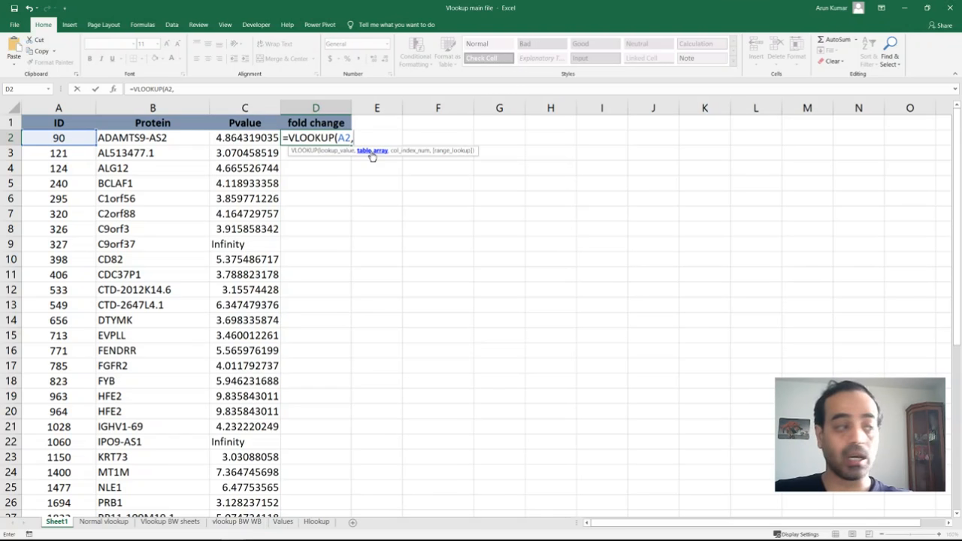
# - Set the D2 formula's table array to the Normal vlookup sheet's A2:F2567 as the absolute reference $A$2:$F$2567
pyautogui.click(105, 522)
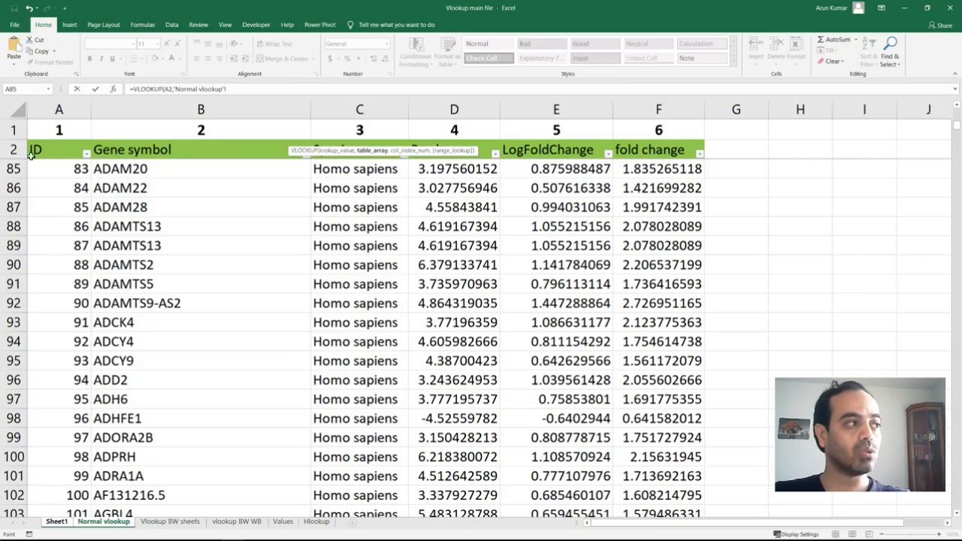
pyautogui.moveTo(35, 150); pyautogui.dragTo(192, 150)
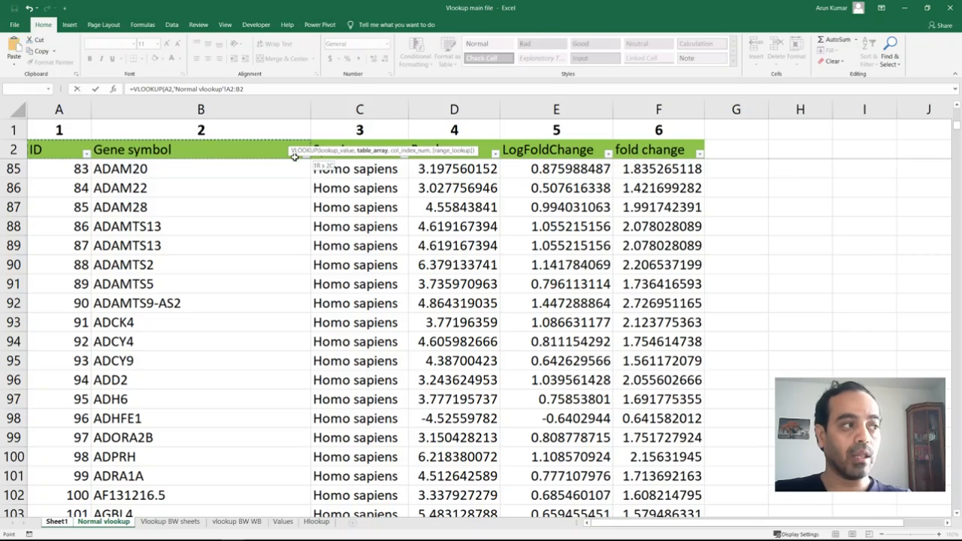
pyautogui.moveTo(294, 154); pyautogui.dragTo(560, 153)
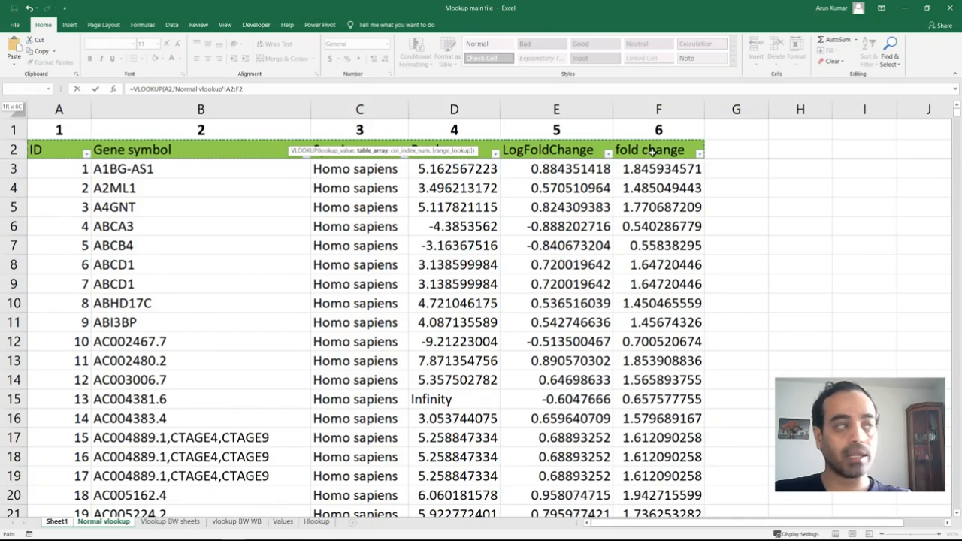
pyautogui.moveTo(652, 151); pyautogui.dragTo(653, 151)
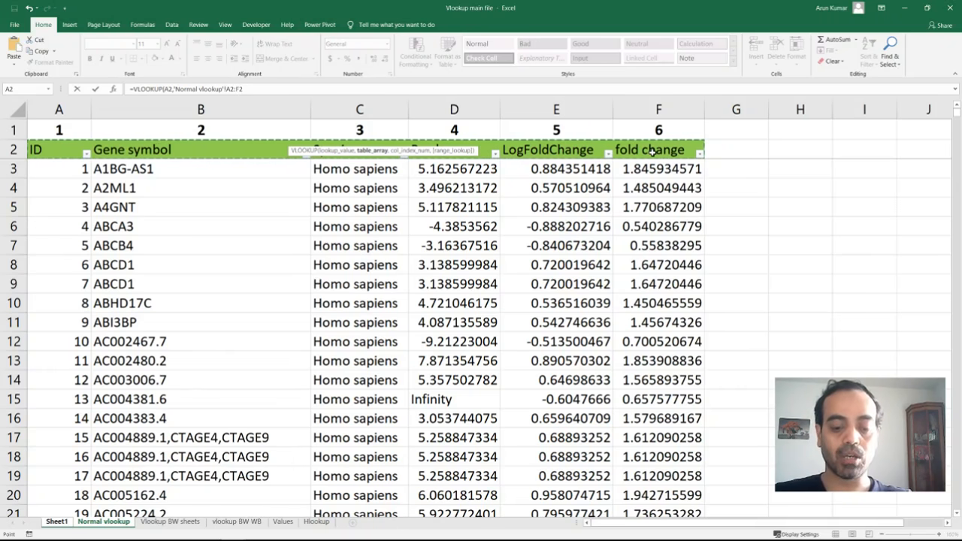
pyautogui.hotkey('ctrl', 'shift', 'Down')
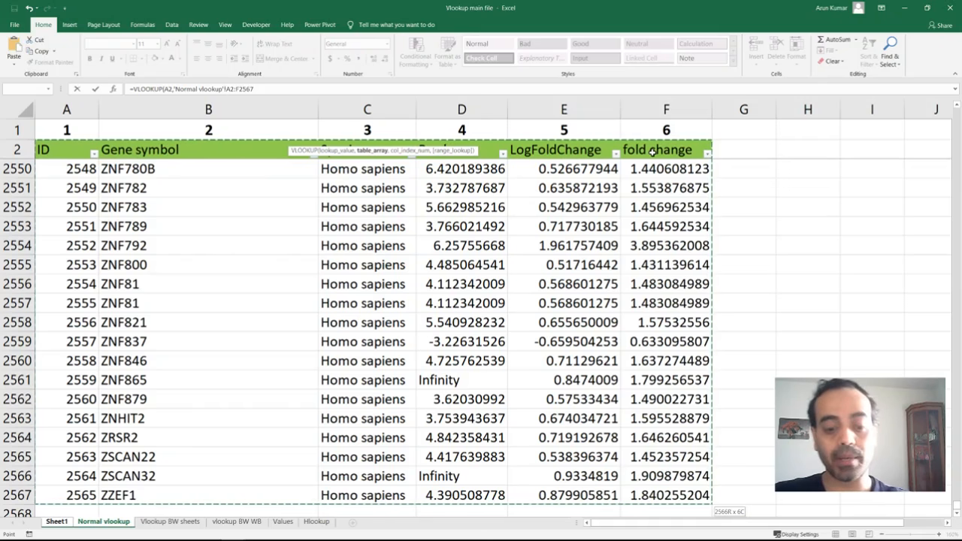
pyautogui.press('F4')
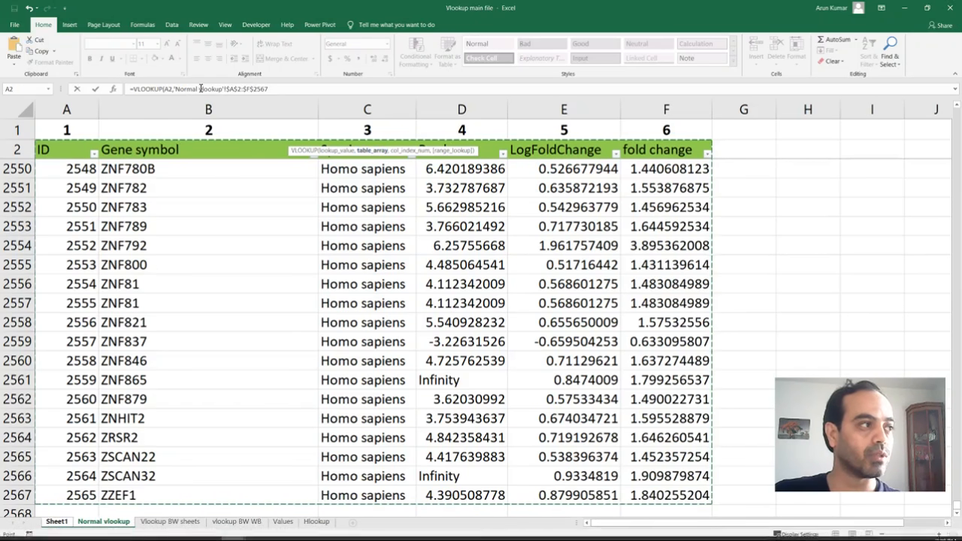
pyautogui.click(277, 88)
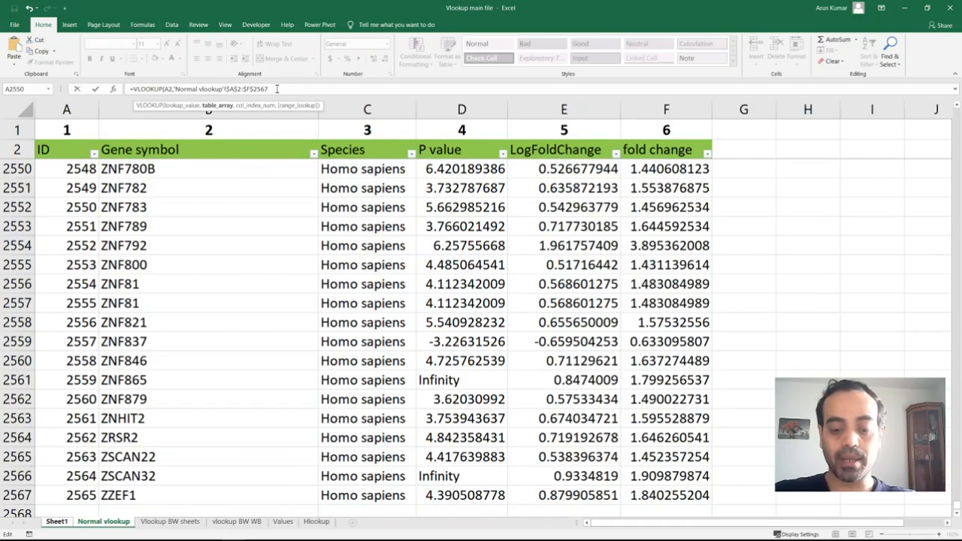
pyautogui.write(',')
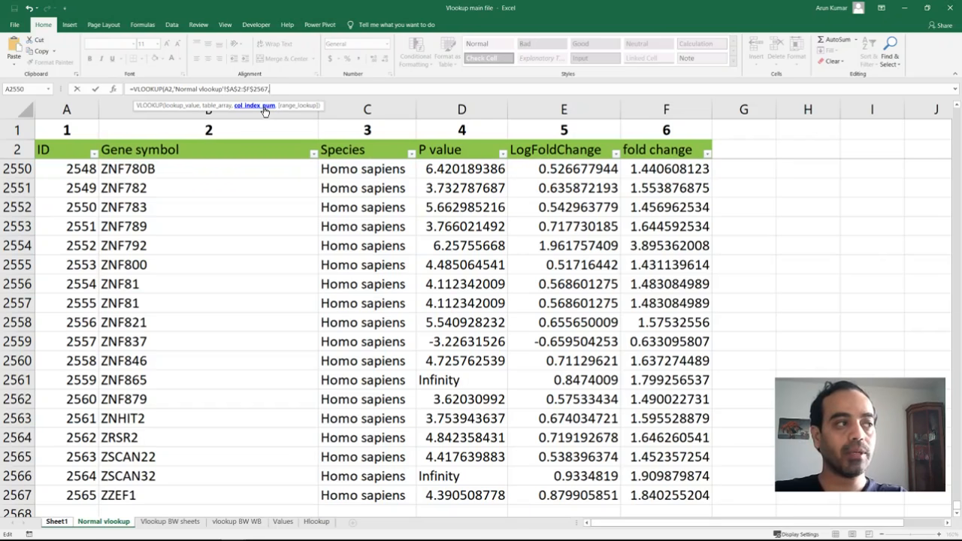
pyautogui.click(58, 522)
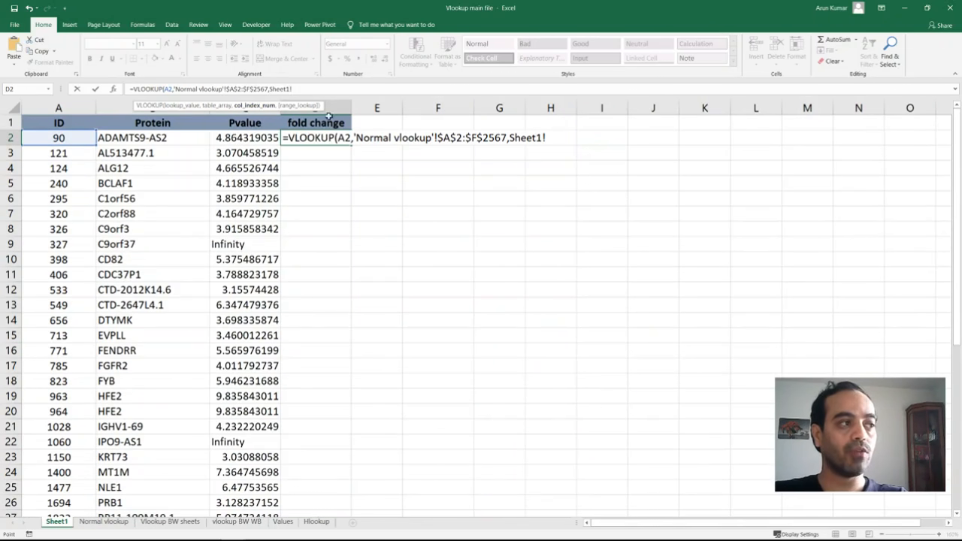
pyautogui.click(106, 523)
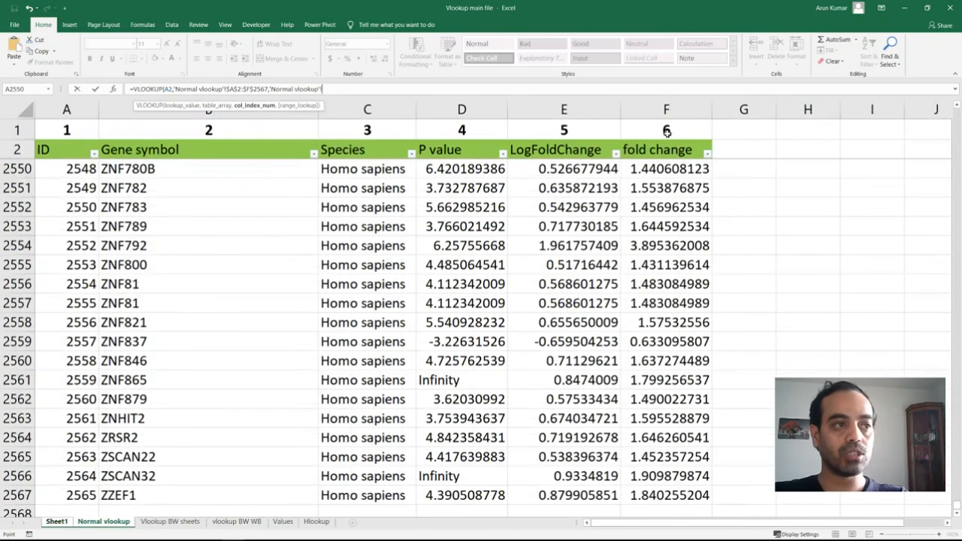
pyautogui.click(676, 111)
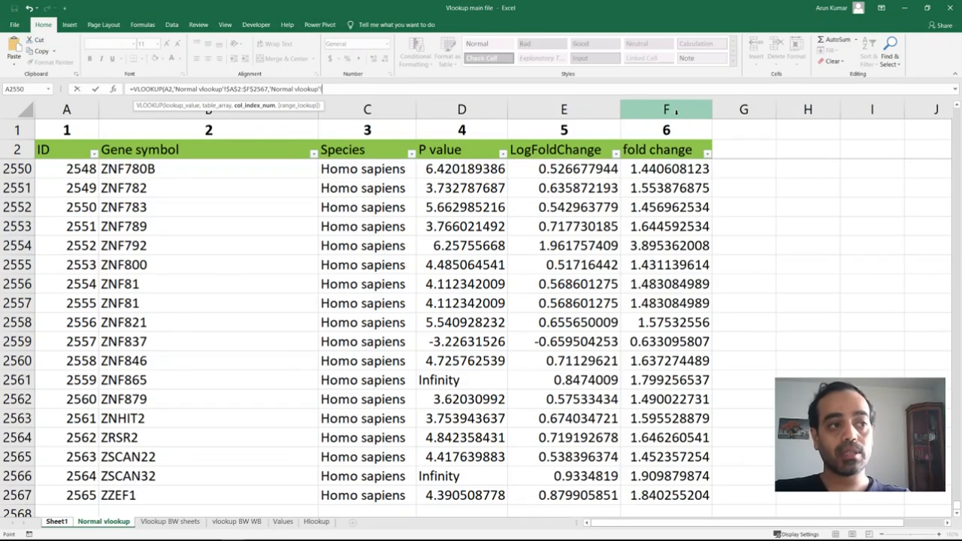
pyautogui.click(346, 90)
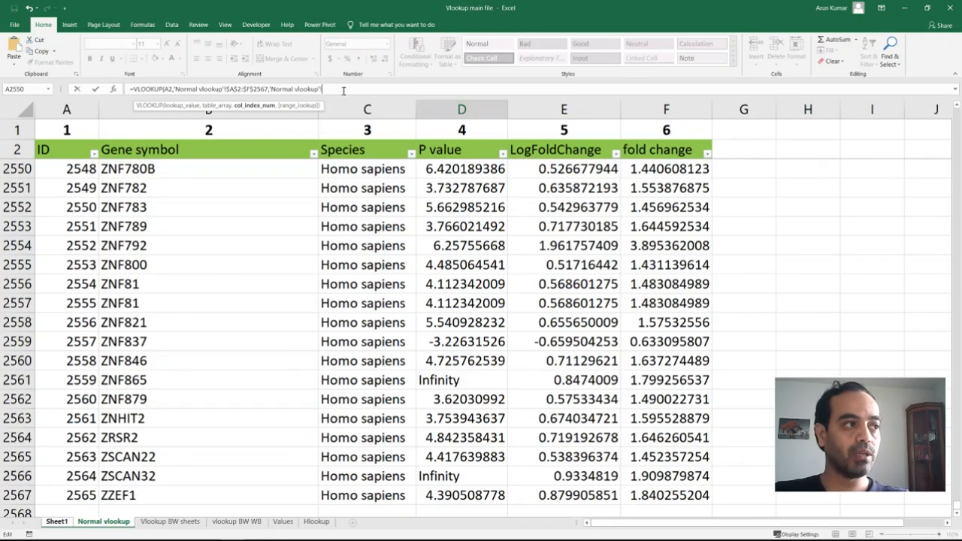
pyautogui.press('BackSpace')
pyautogui.press('BackSpace')
pyautogui.press('BackSpace')
pyautogui.press('BackSpace')
pyautogui.press('BackSpace')
pyautogui.press('BackSpace')
pyautogui.press('BackSpace')
pyautogui.press('BackSpace')
pyautogui.press('BackSpace')
pyautogui.press('BackSpace')
pyautogui.press('BackSpace')
pyautogui.press('BackSpace')
pyautogui.press('BackSpace')
pyautogui.press('BackSpace')
pyautogui.press('BackSpace')
pyautogui.press('BackSpace')
pyautogui.press('BackSpace')
# - Complete the D2 VLOOKUP formula with column index number 6 and range lookup 0 for an exact match
pyautogui.write('6,')
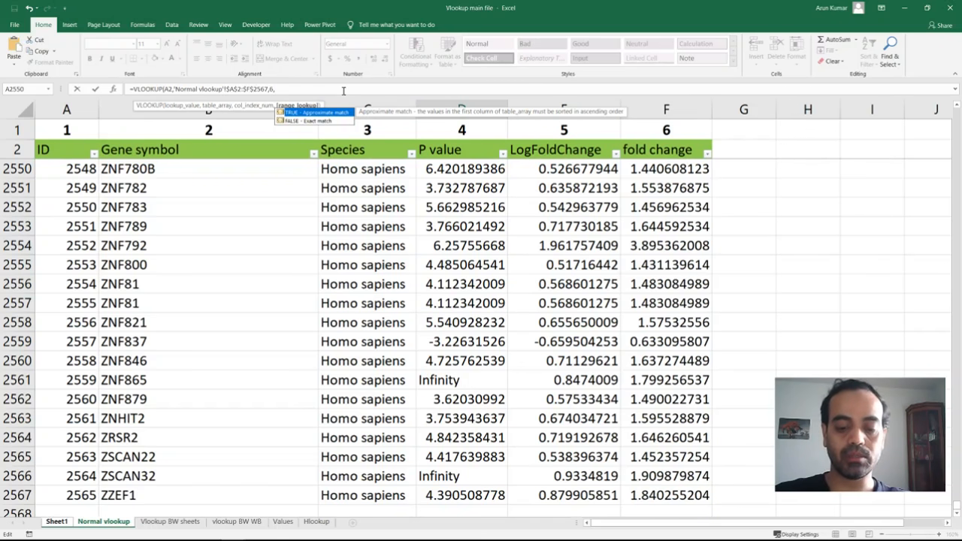
pyautogui.write('0')
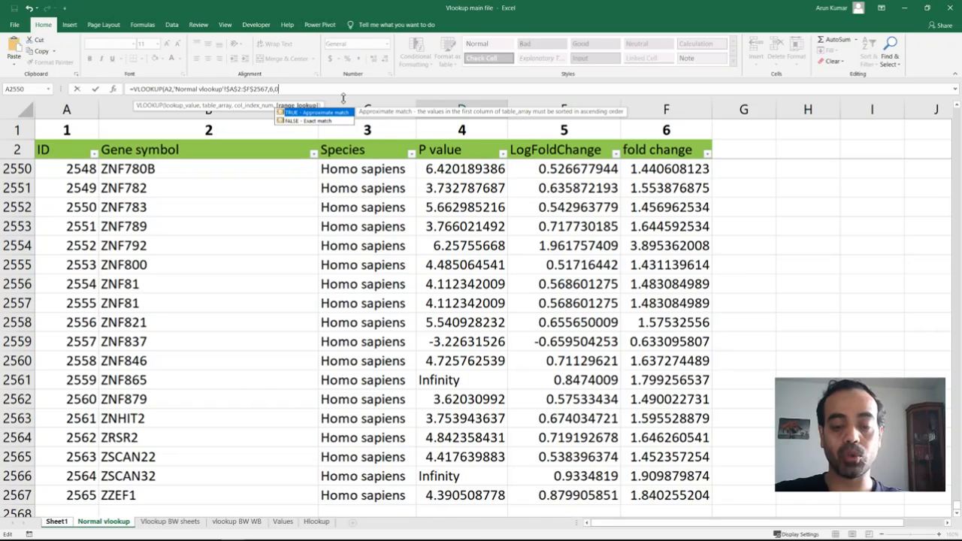
pyautogui.write(')')
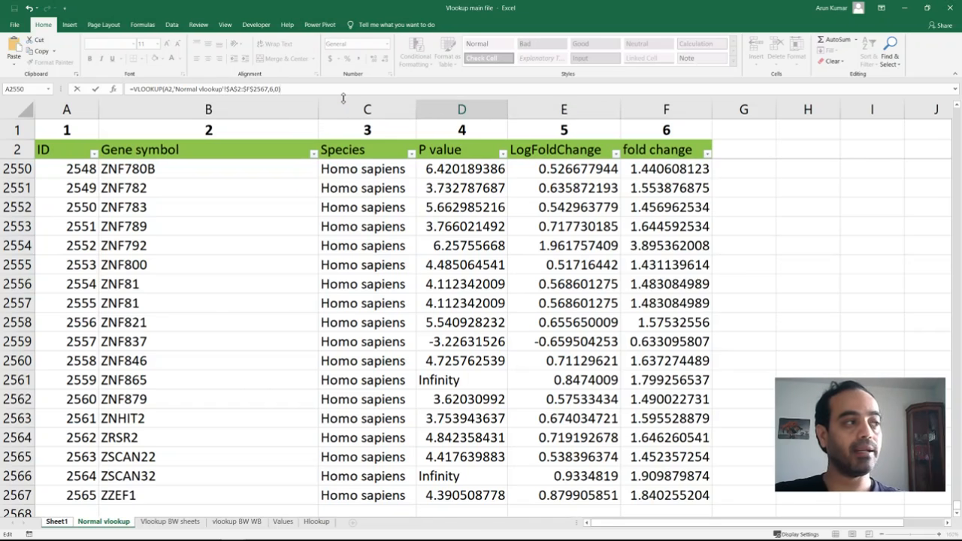
pyautogui.press('Return')
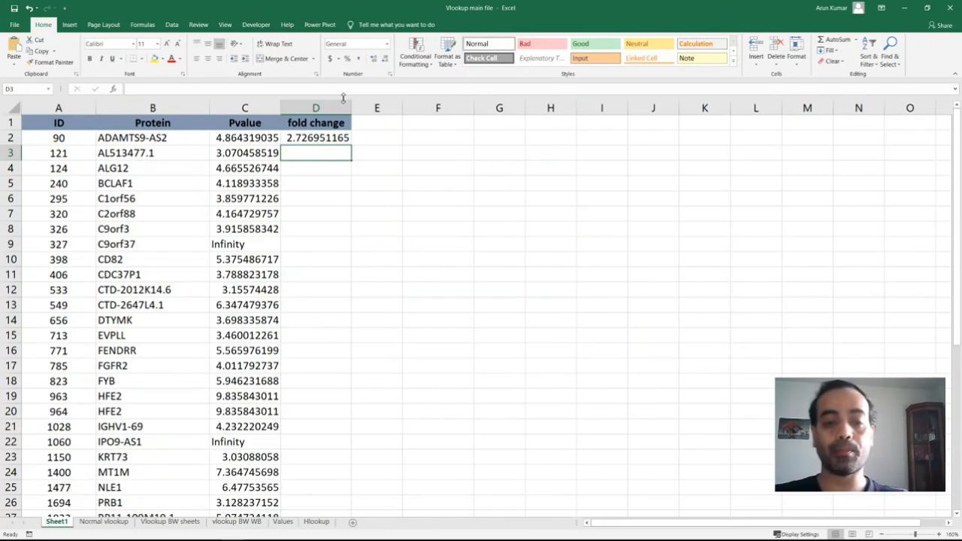
# - Check Sheet1's D2 result against the fold change for ID 90 on the Normal vlookup sheet and return to Sheet1
pyautogui.click(118, 525)
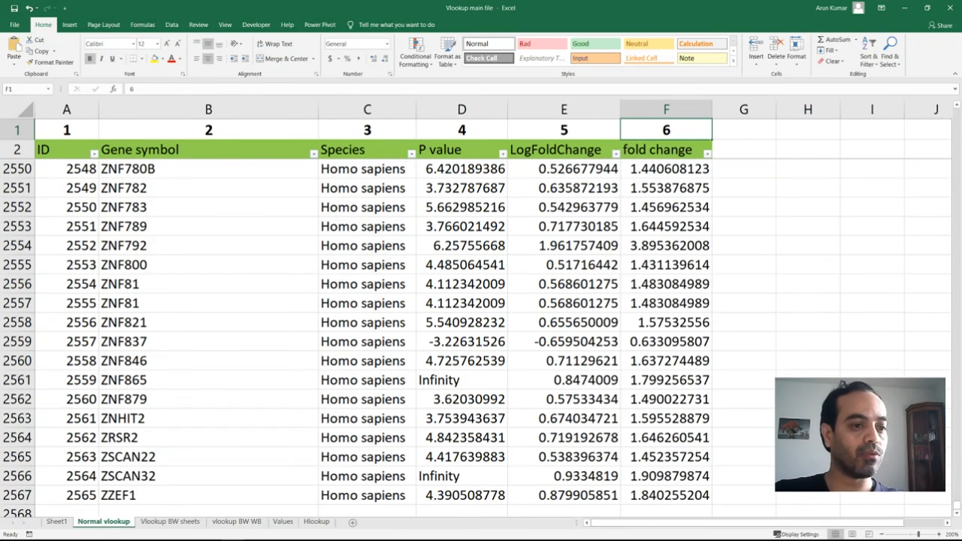
pyautogui.moveTo(958, 509); pyautogui.dragTo(941, 120)
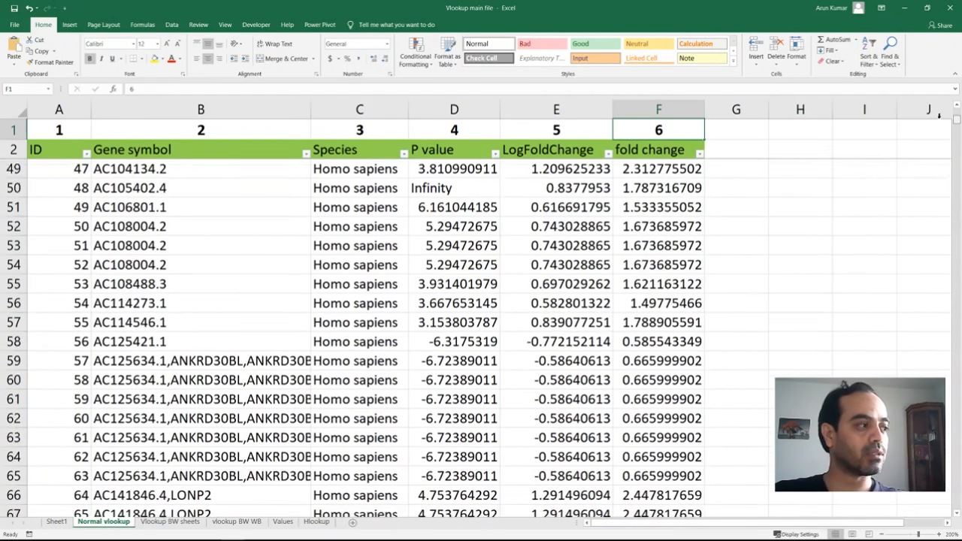
pyautogui.scroll(-6, 151, 458)
pyautogui.scroll(-6, 109, 440)
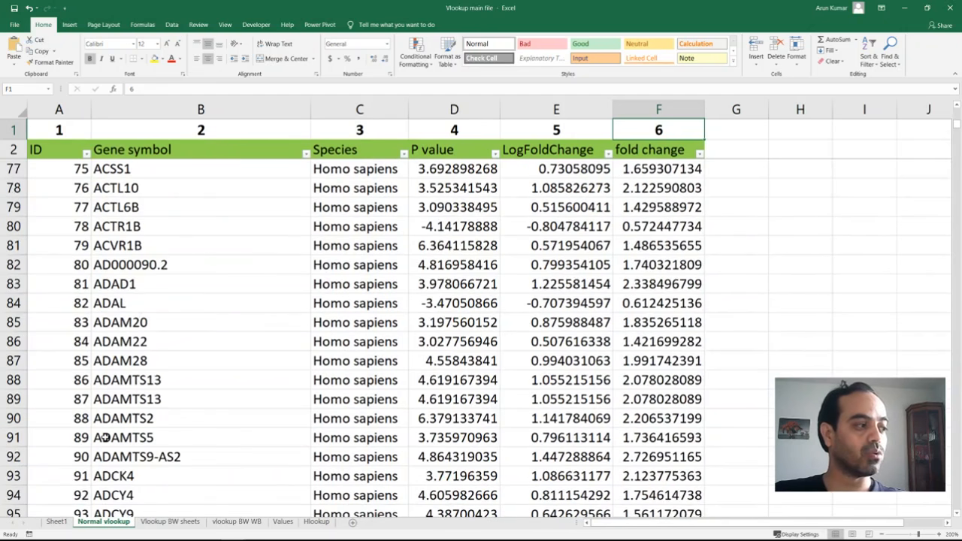
pyautogui.click(64, 284)
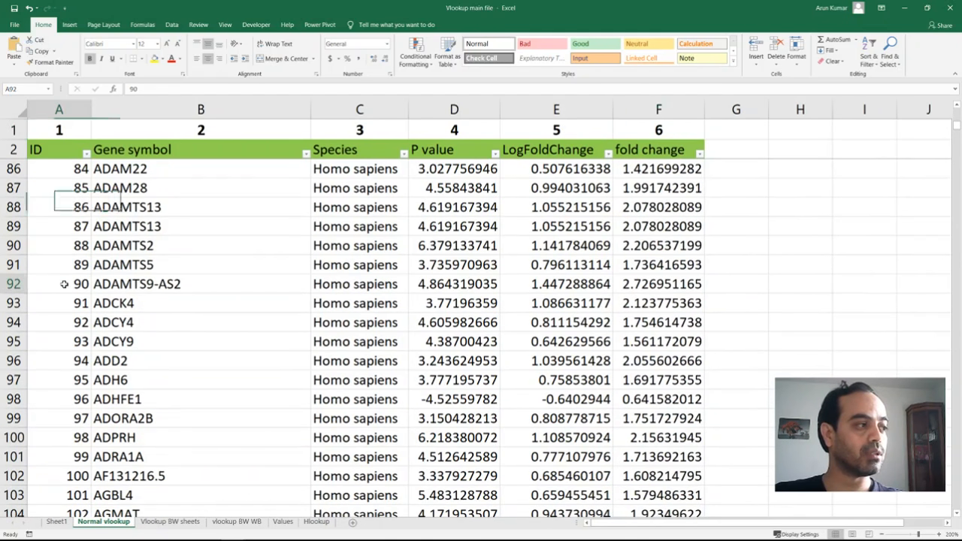
pyautogui.click(17, 284)
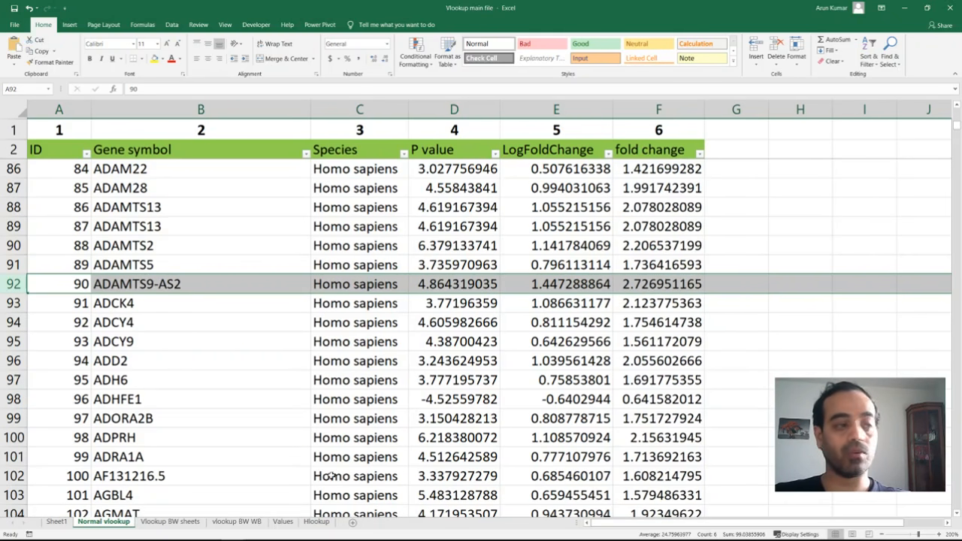
pyautogui.click(57, 523)
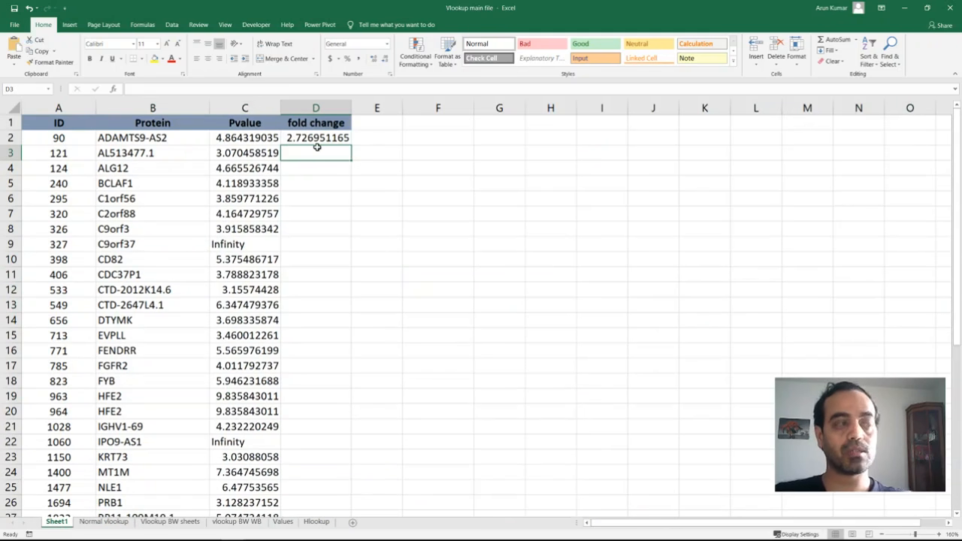
# - Fill the D2 formula down the fold change column to D44 and review the filled rows
pyautogui.click(345, 135)
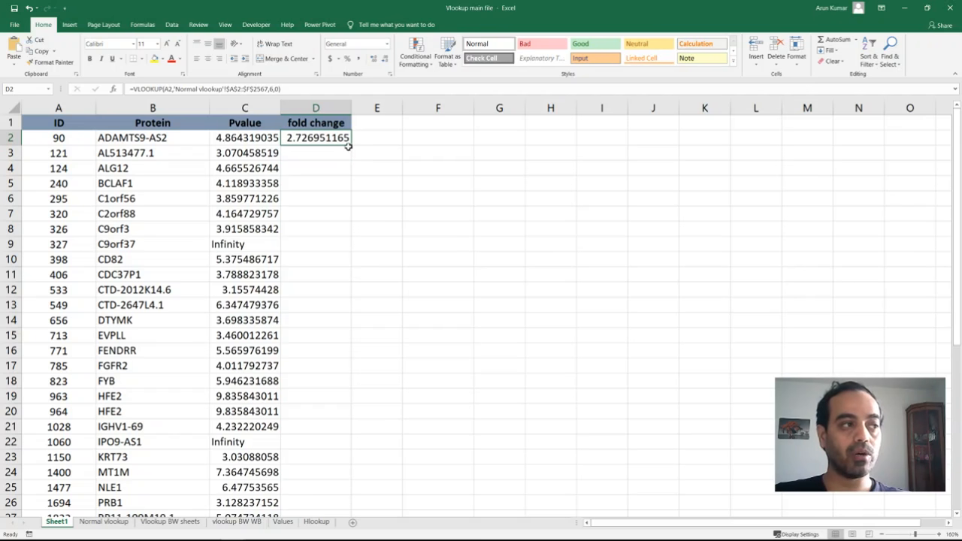
pyautogui.doubleClick(350, 146)
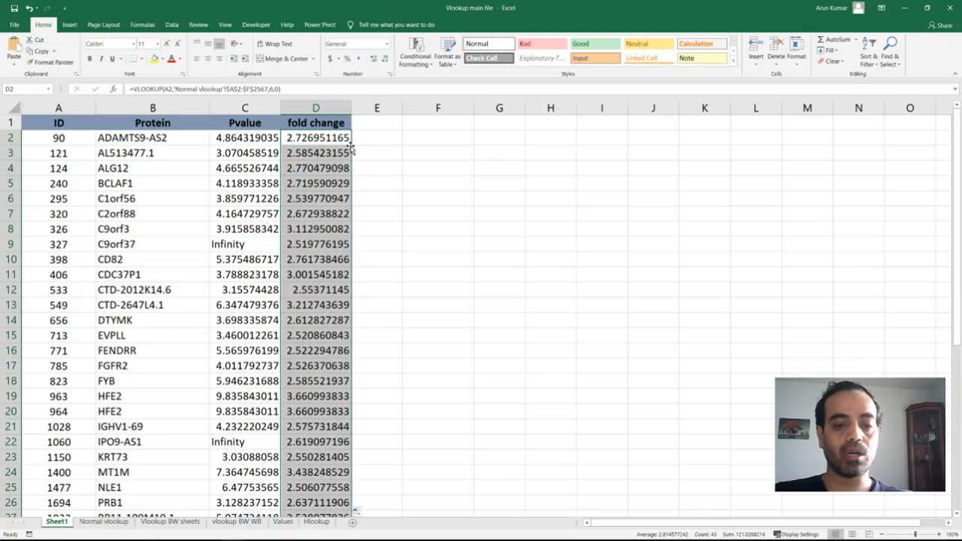
pyautogui.scroll(-3, 424, 385)
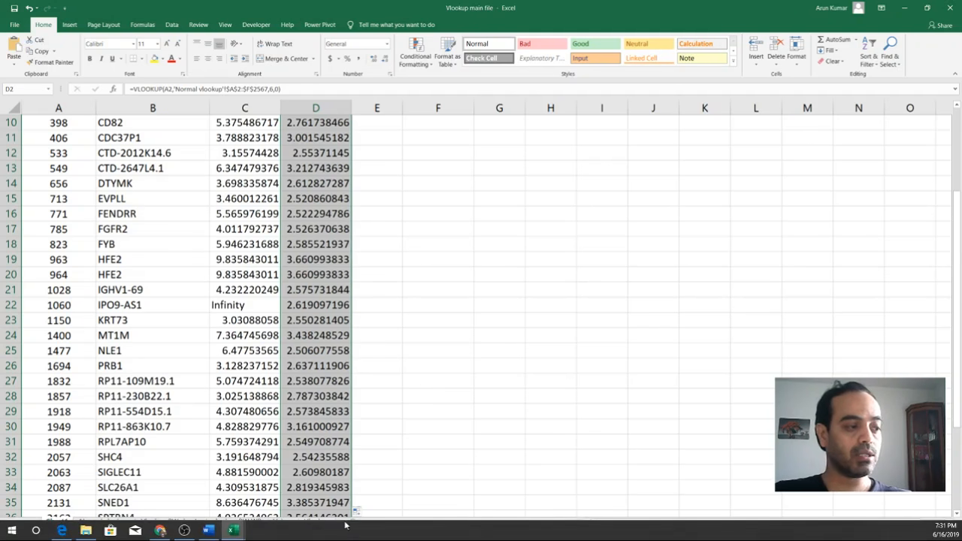
# - View the horizontally arranged data on the Hlookup sheet and return to Sheet1's empty cell F2
pyautogui.click(316, 522)
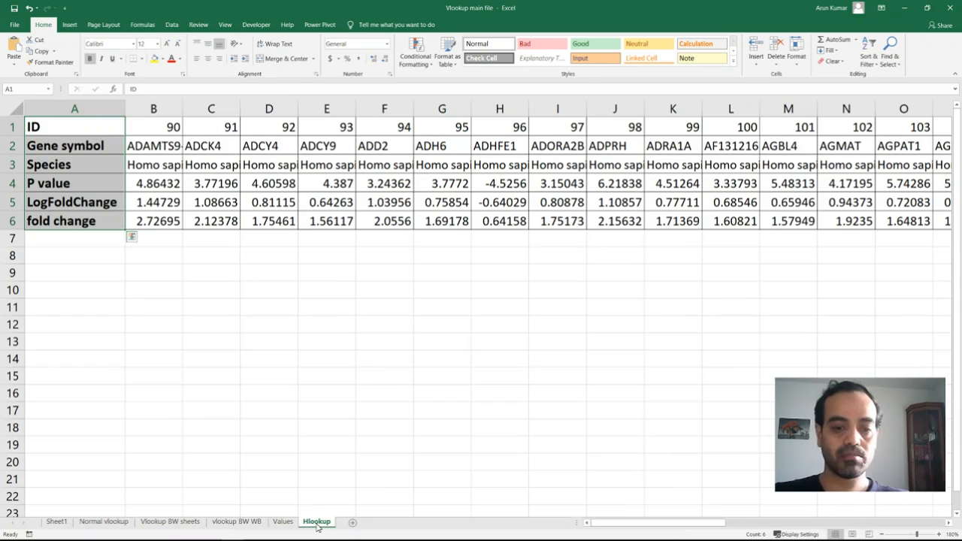
pyautogui.click(146, 290)
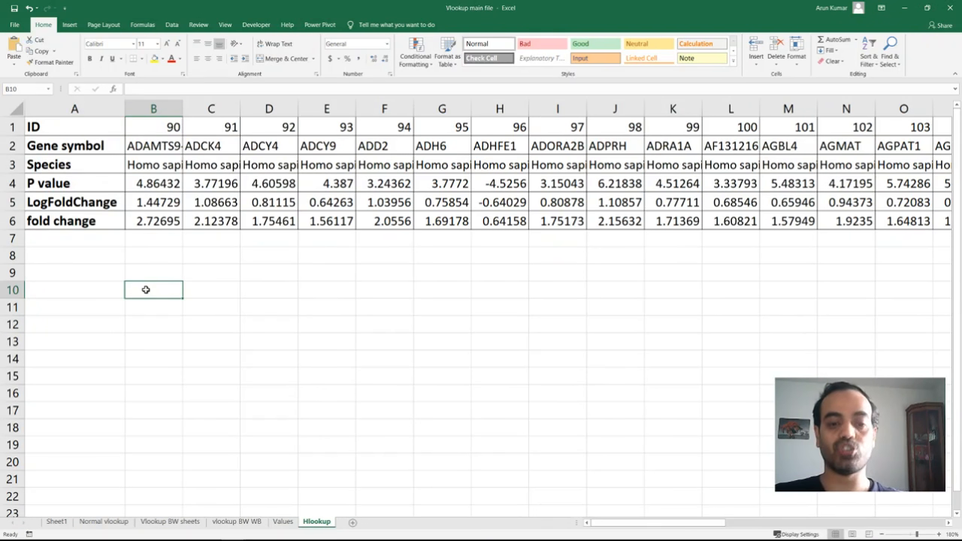
pyautogui.click(57, 522)
pyautogui.scroll(3, 540, 186)
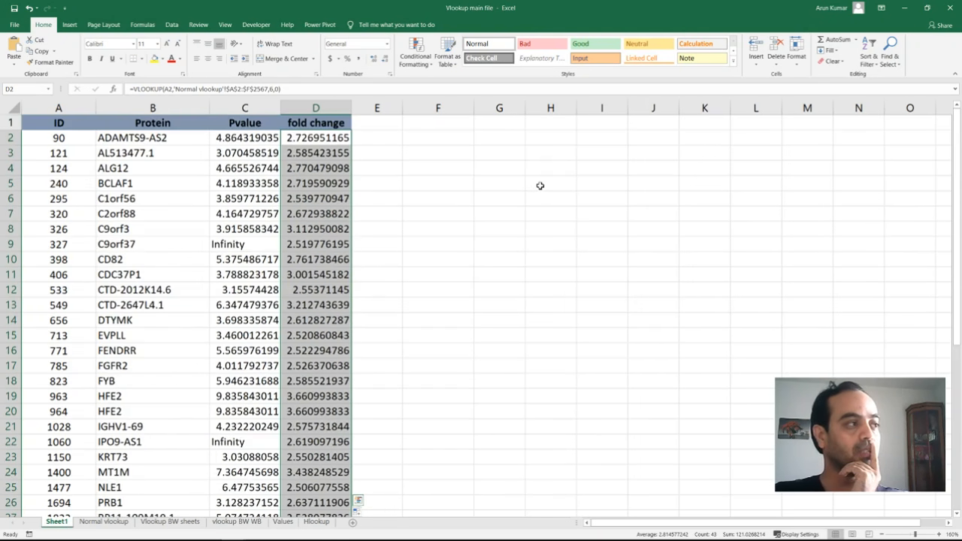
pyautogui.click(453, 137)
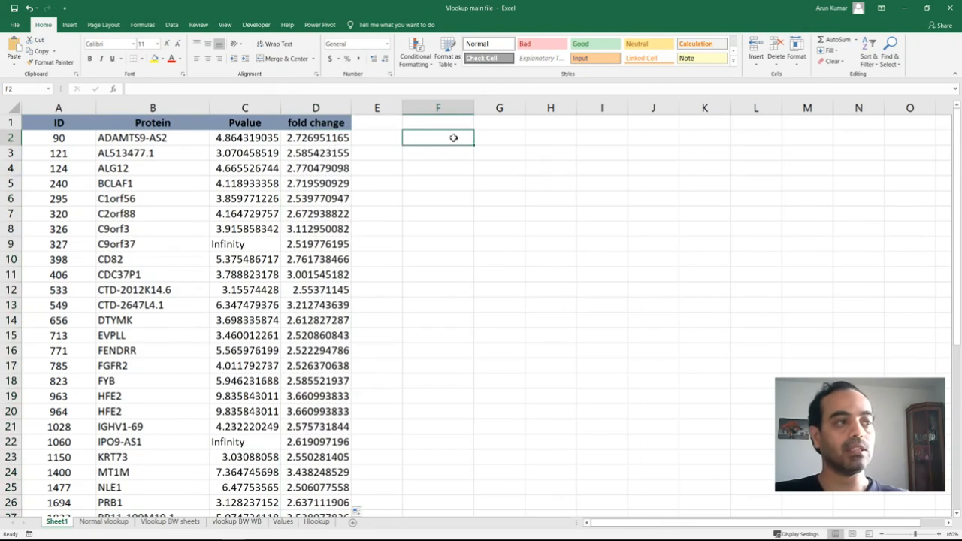
pyautogui.write('=')
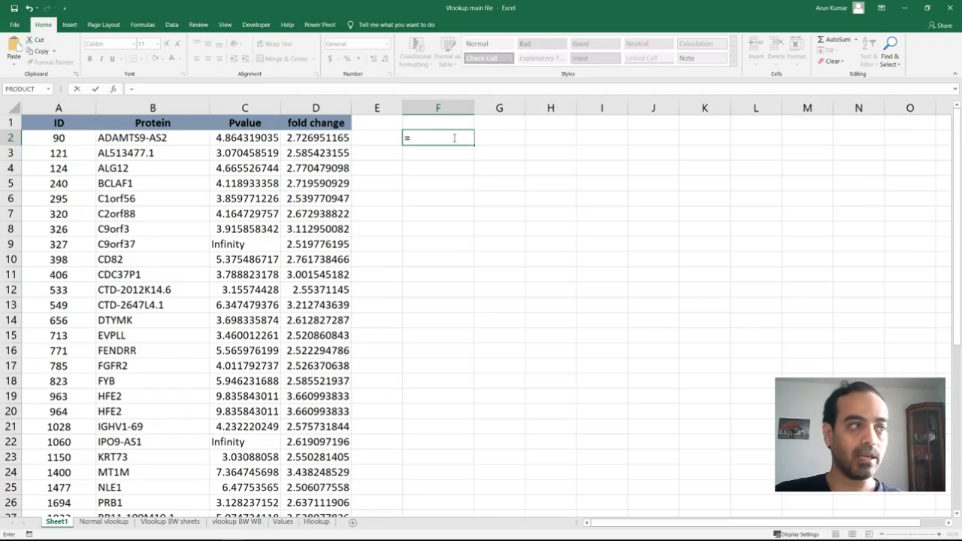
pyautogui.click(65, 139)
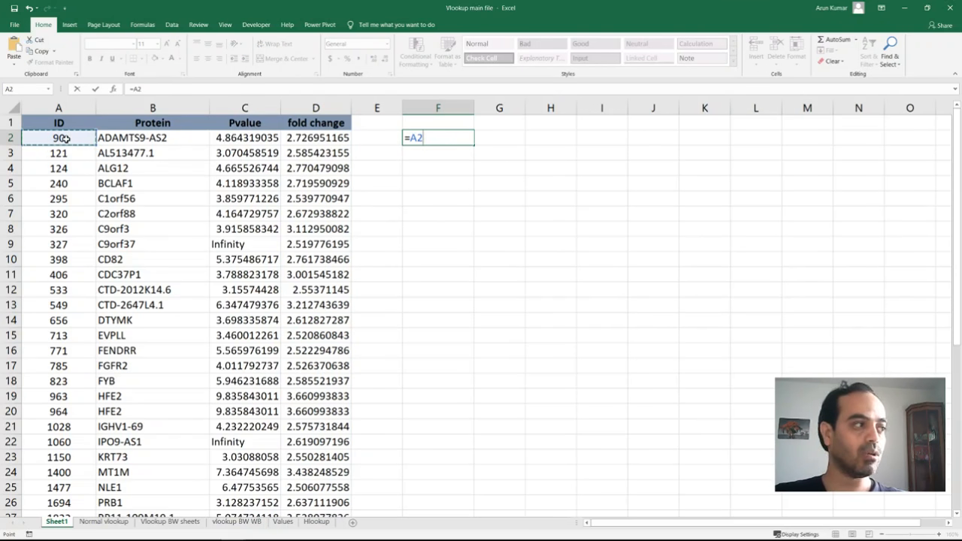
pyautogui.click(64, 169)
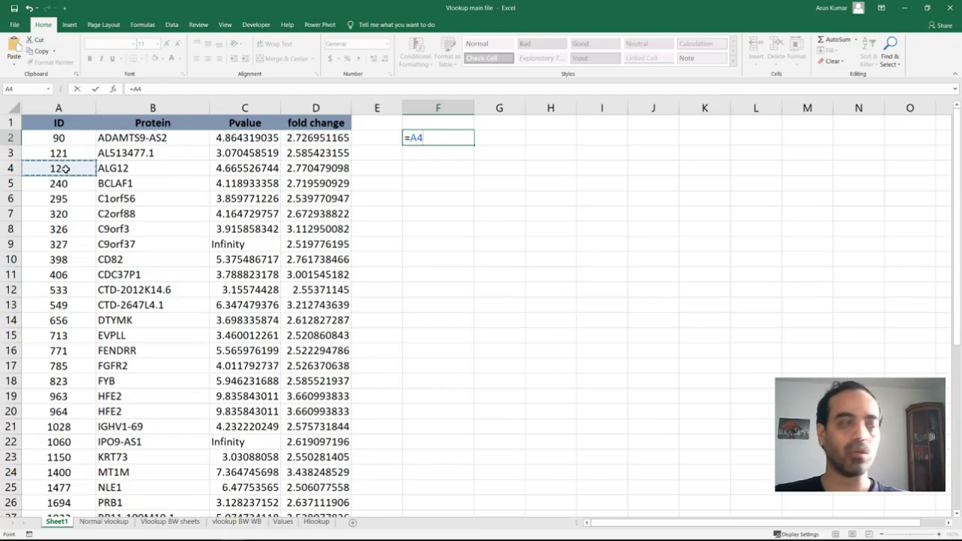
pyautogui.write(',')
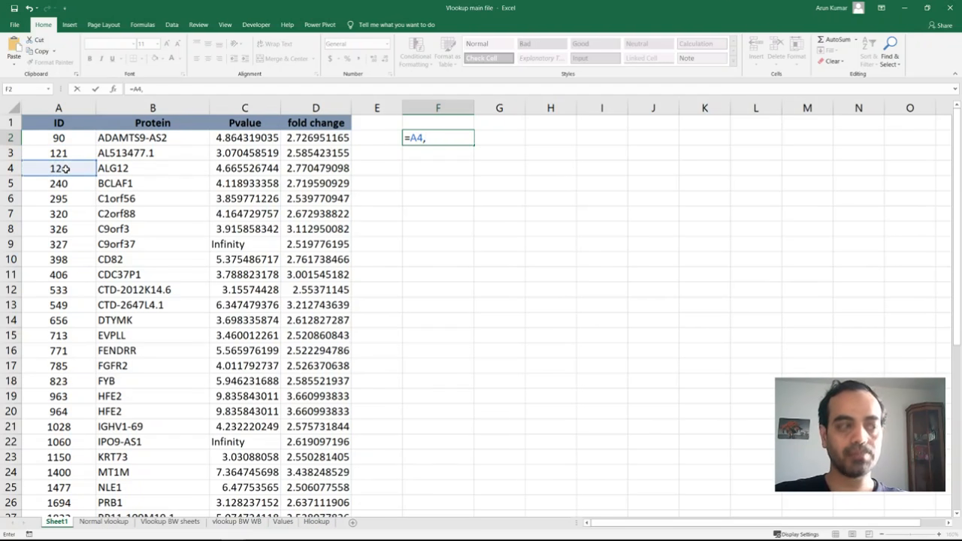
pyautogui.press('BackSpace')
pyautogui.press('BackSpace')
pyautogui.press('BackSpace')
pyautogui.press('BackSpace')
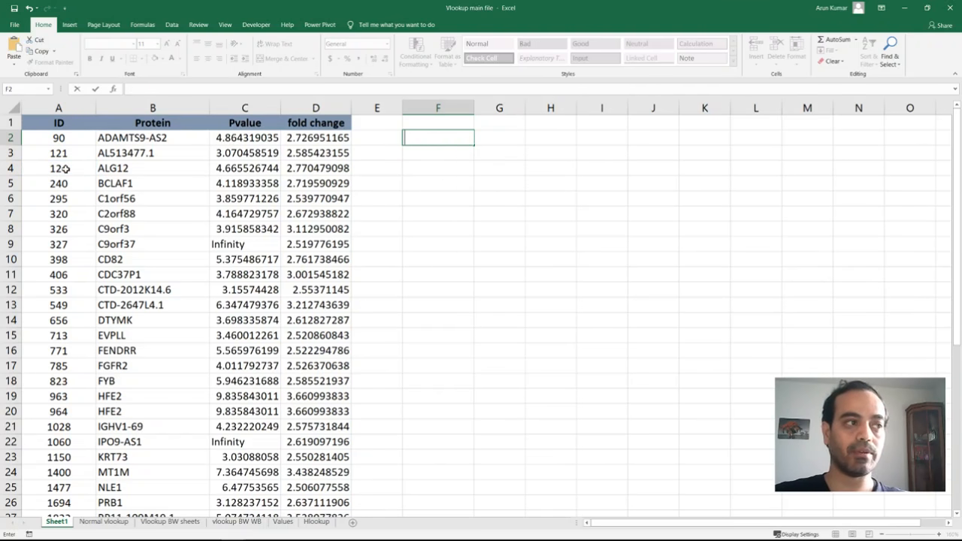
pyautogui.press('Escape')
pyautogui.write('7')
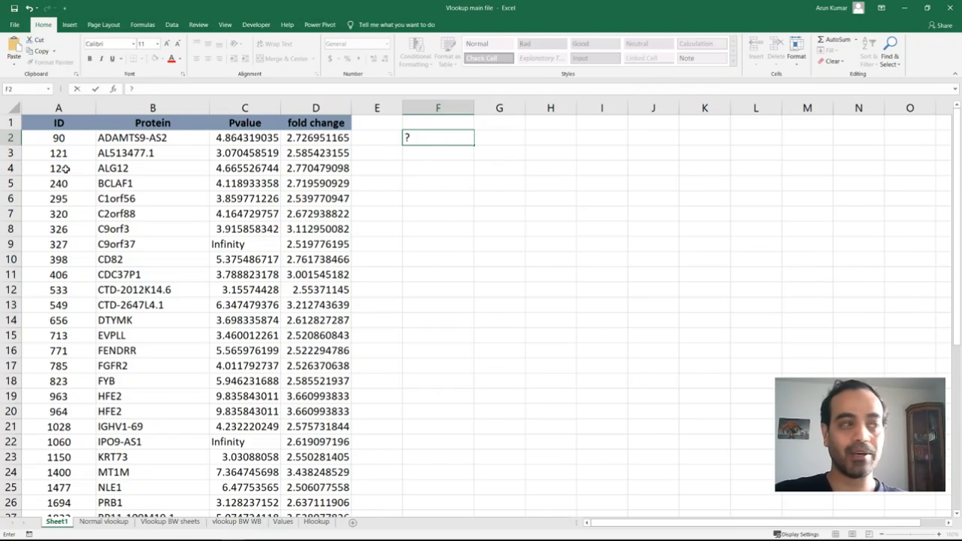
pyautogui.press('BackSpace')
# - Start an HLOOKUP formula in Sheet1's F2 with A4 as the lookup value
pyautogui.write('=')
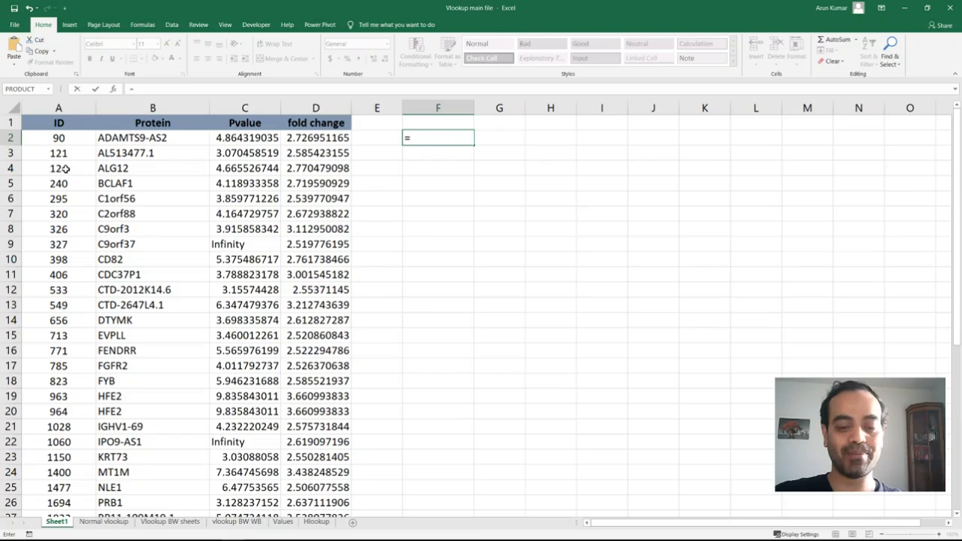
pyautogui.write('hl')
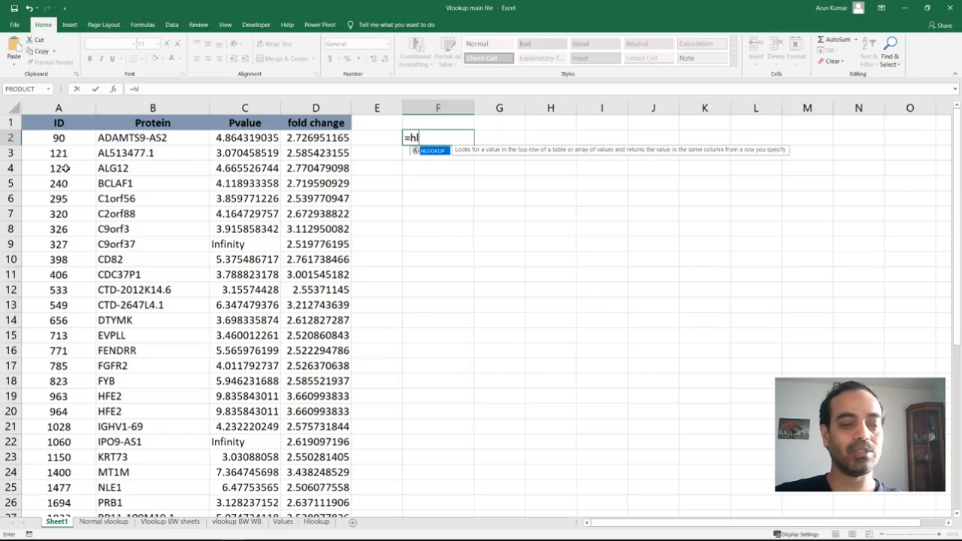
pyautogui.press('Tab')
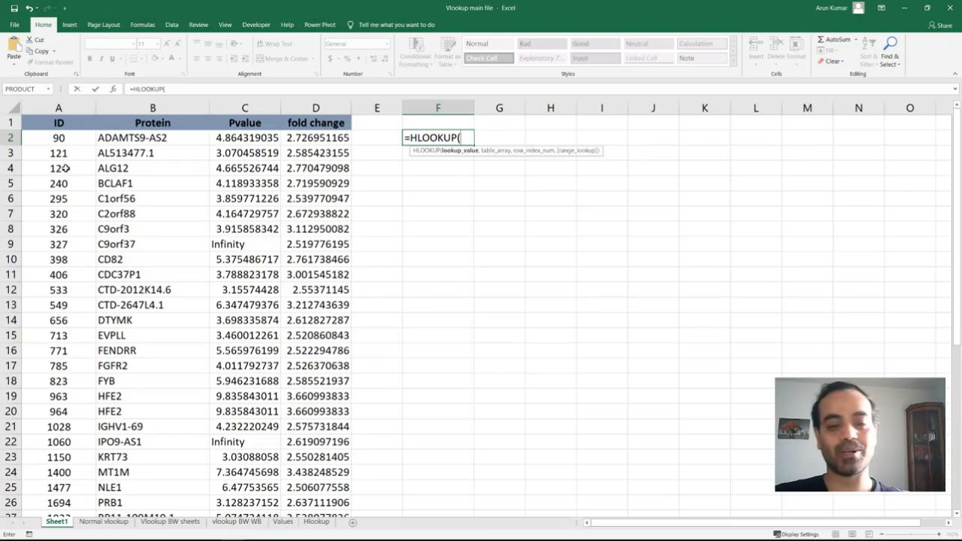
pyautogui.click(65, 168)
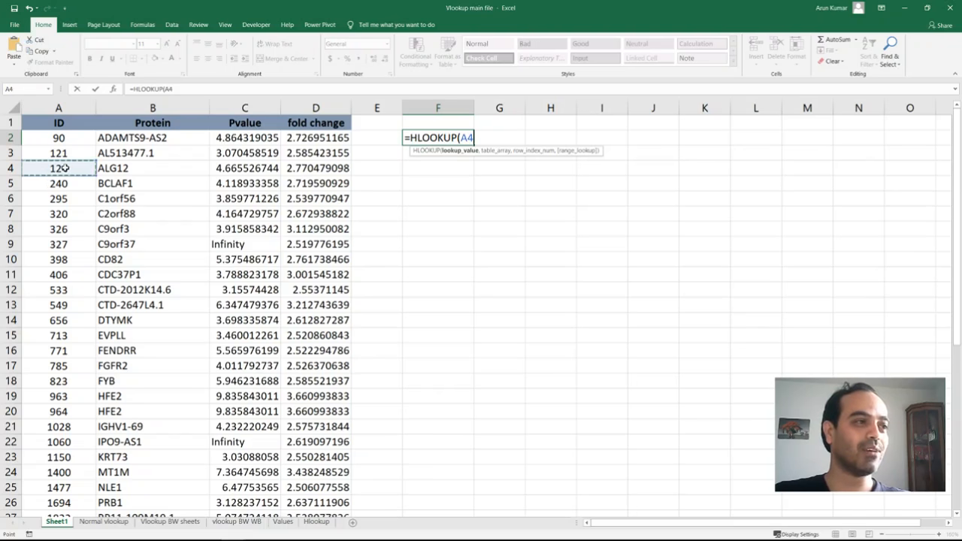
pyautogui.write(',')
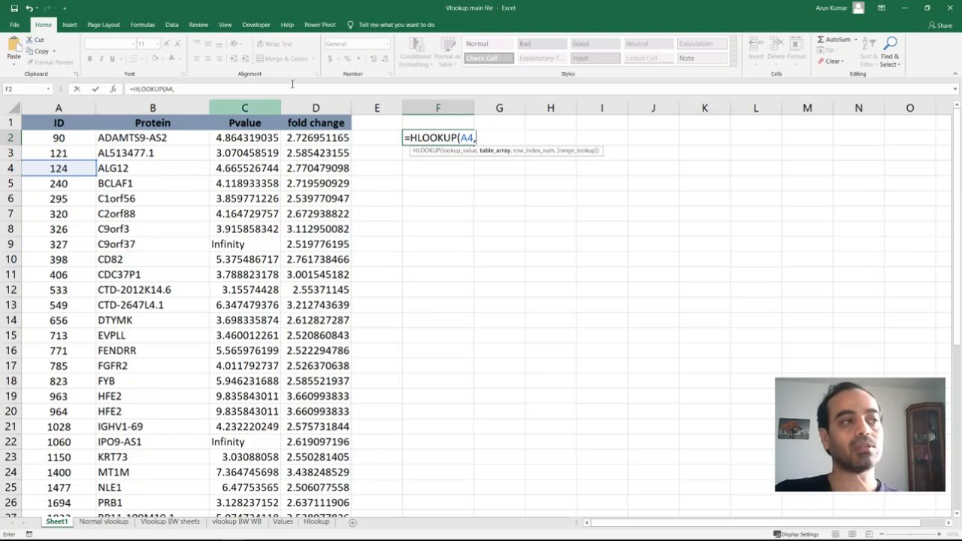
# - Set the F2 formula's table array to the Hlookup sheet's data as the absolute reference $A$1:$AP$6
pyautogui.click(320, 523)
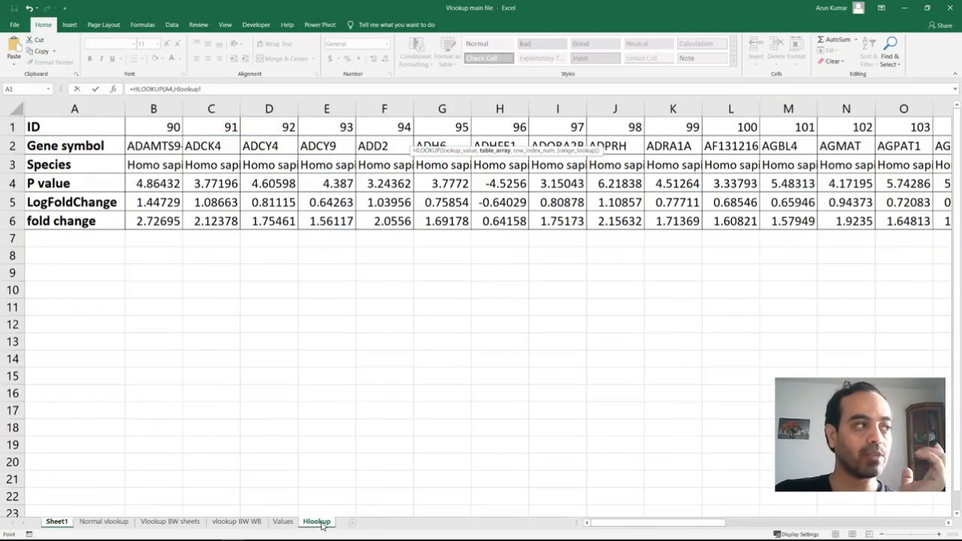
pyautogui.click(87, 127)
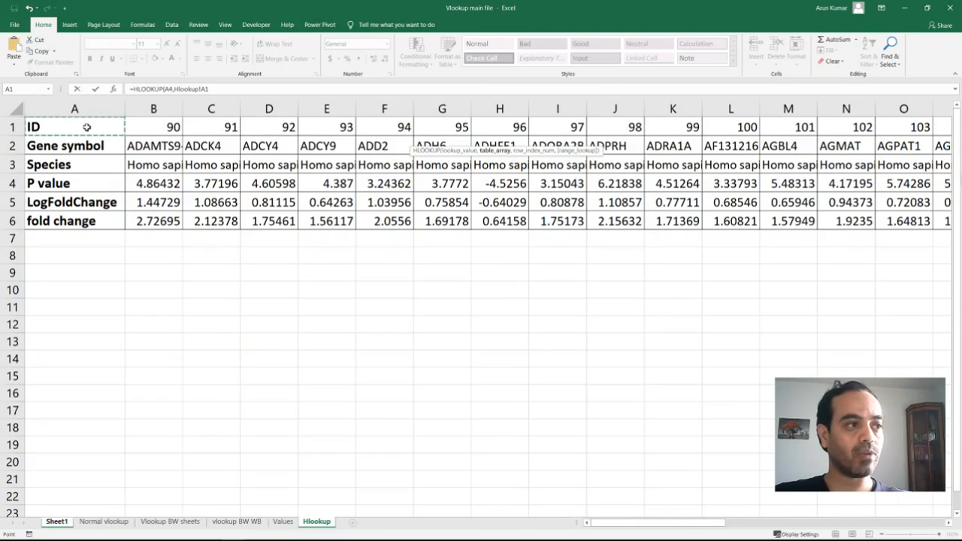
pyautogui.hotkey('ctrl', 'shift', 'Right')
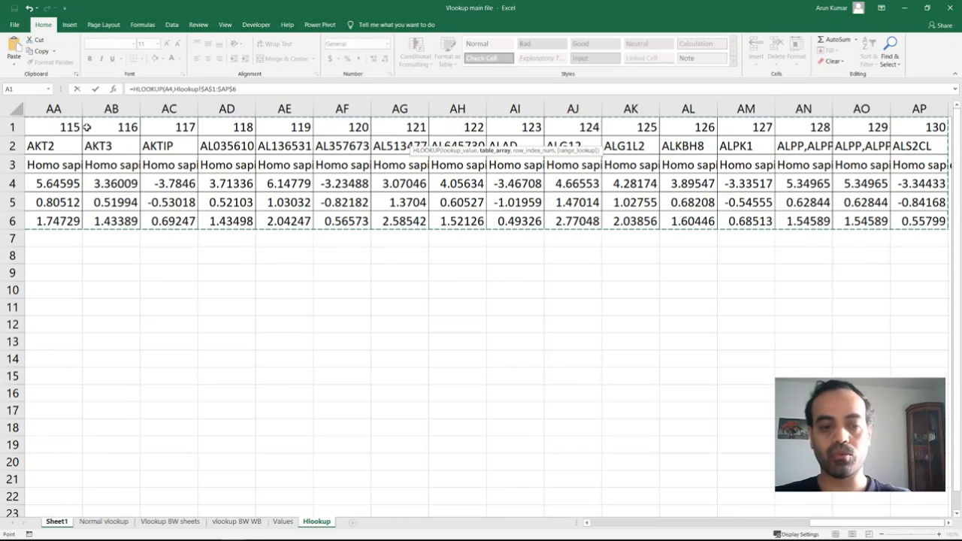
# - Set the F2 formula's row index number to 4 to return the Hlookup sheet's P value row
pyautogui.write(',')
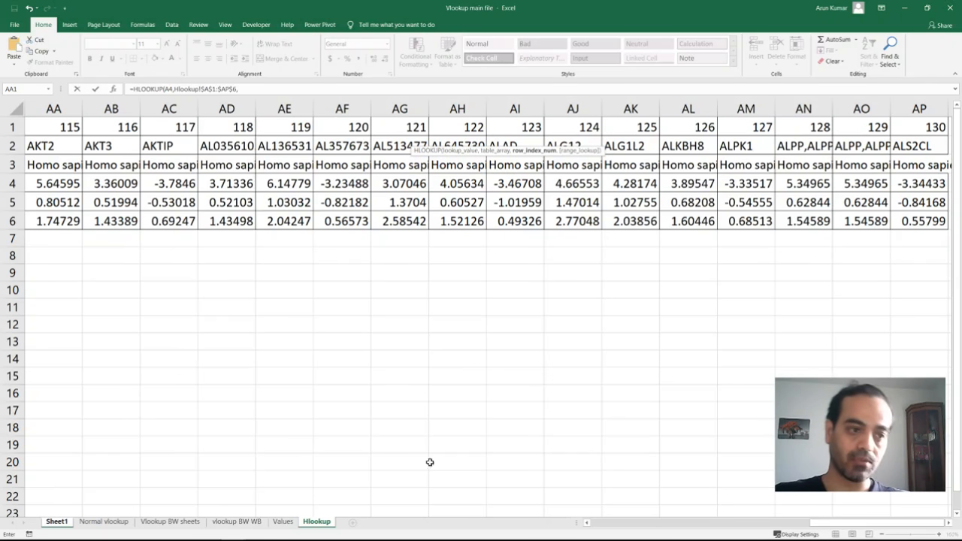
pyautogui.moveTo(882, 525); pyautogui.dragTo(588, 524)
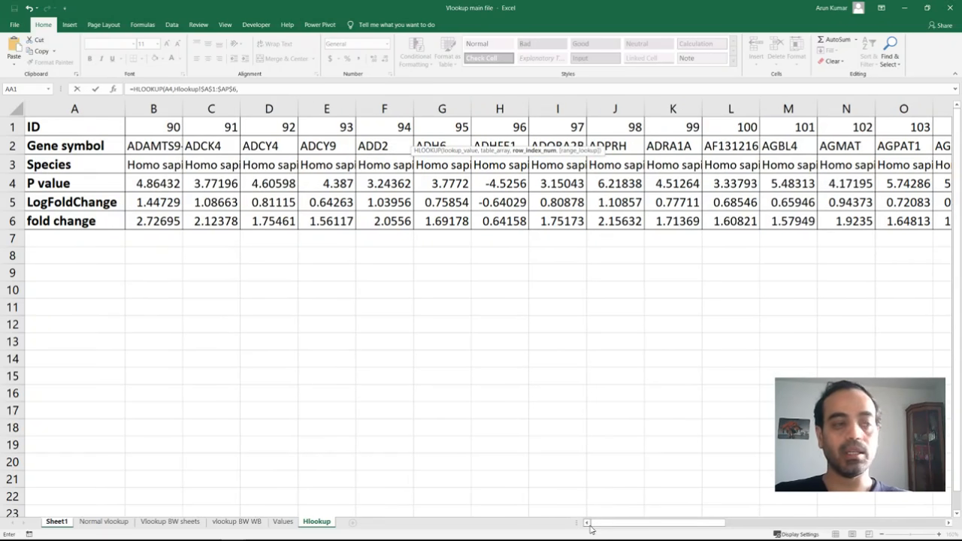
pyautogui.click(59, 522)
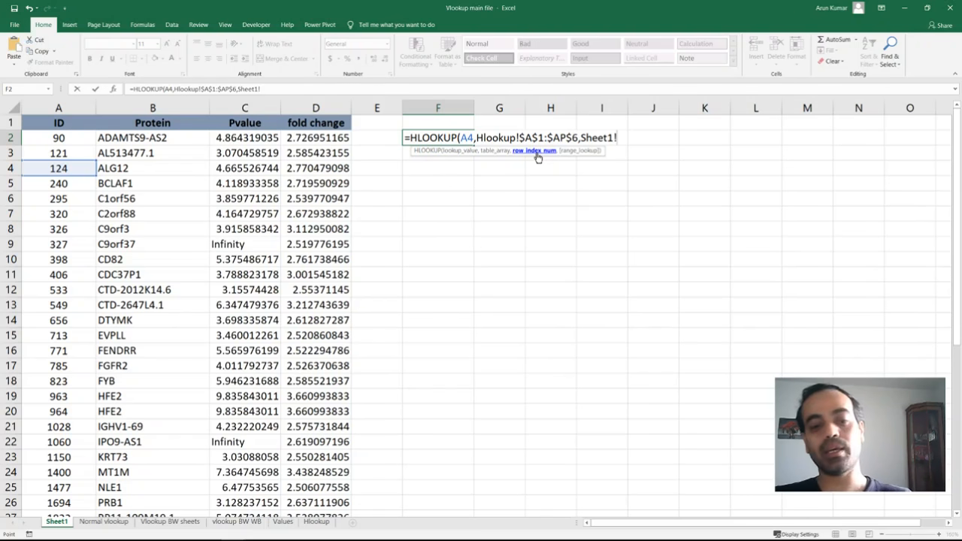
pyautogui.click(324, 524)
pyautogui.click(324, 524)
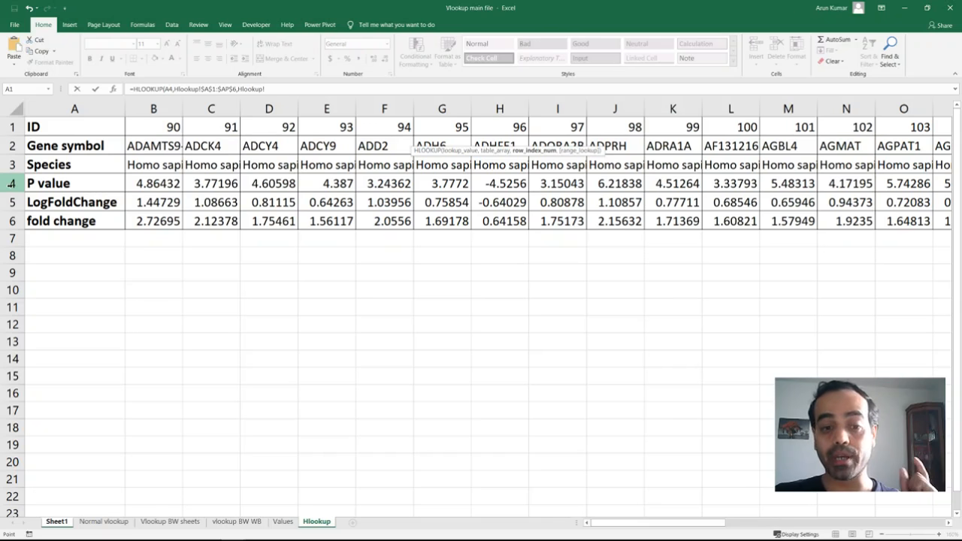
pyautogui.click(273, 89)
pyautogui.press('BackSpace')
pyautogui.press('BackSpace')
pyautogui.press('BackSpace')
pyautogui.press('BackSpace')
pyautogui.press('BackSpace')
pyautogui.press('BackSpace')
pyautogui.press('BackSpace')
pyautogui.press('BackSpace')
pyautogui.write('4')
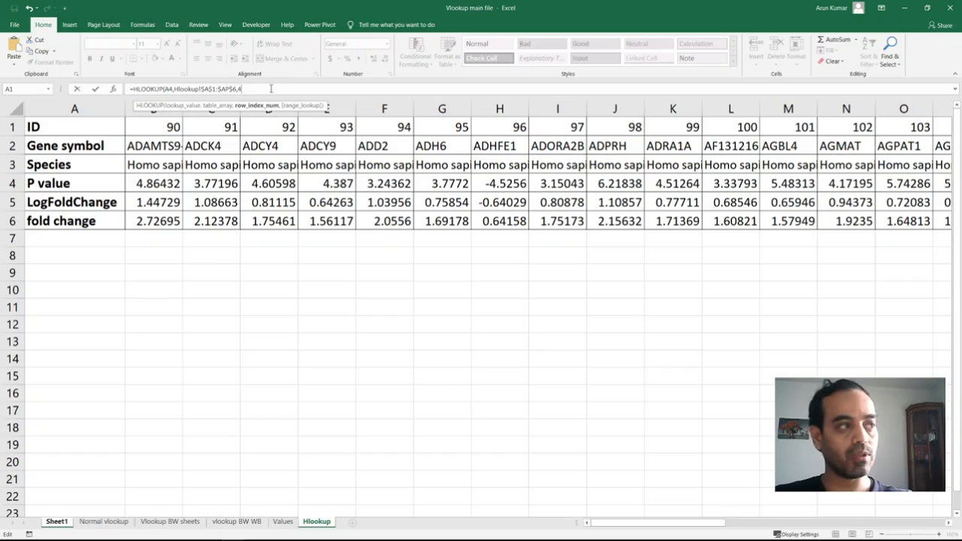
# - Complete the F2 HLOOKUP formula with 0 as the range lookup for an exact match and enter it
pyautogui.write(',')
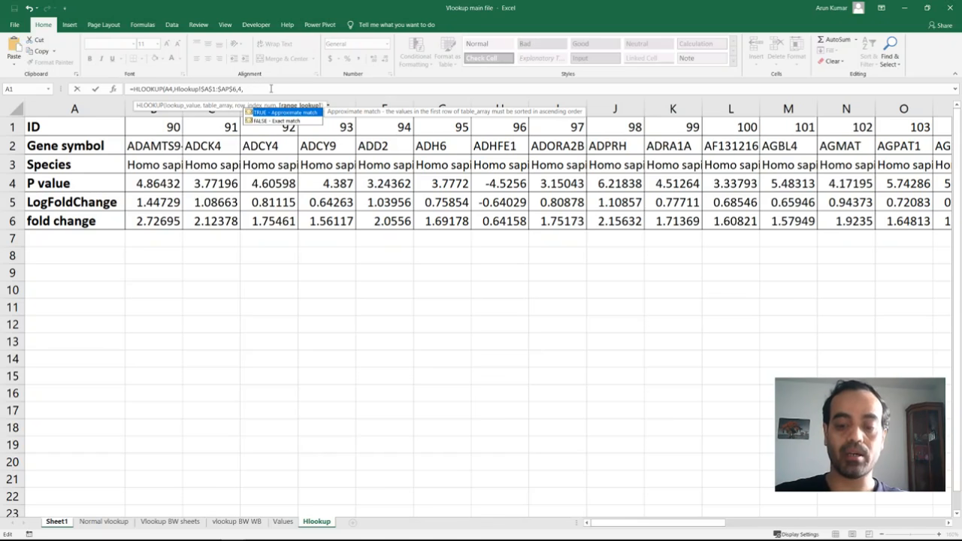
pyautogui.write('0')
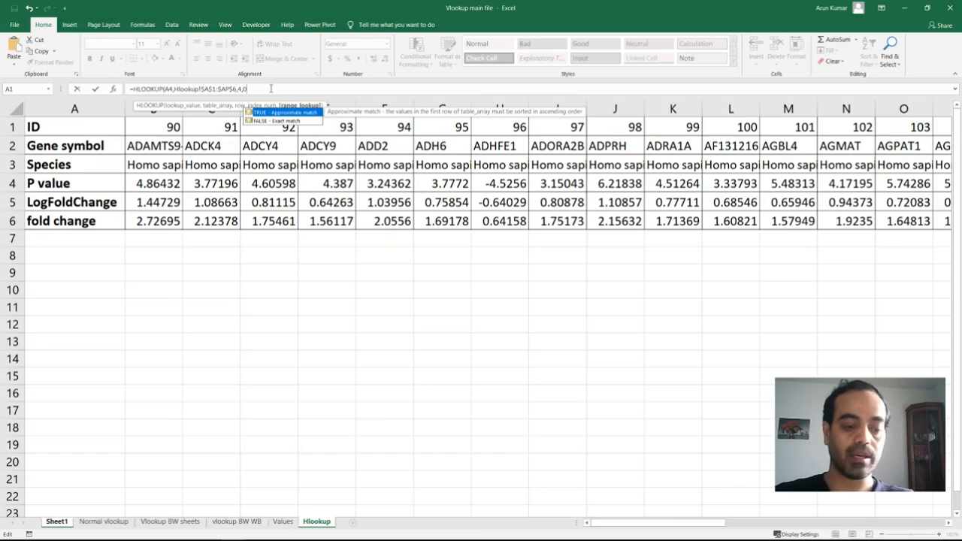
pyautogui.write(')')
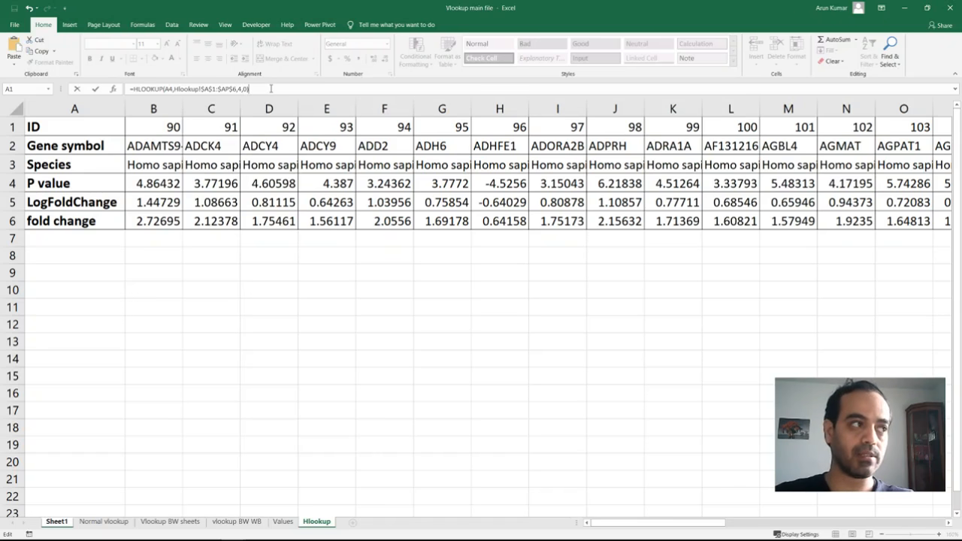
pyautogui.press('Return')
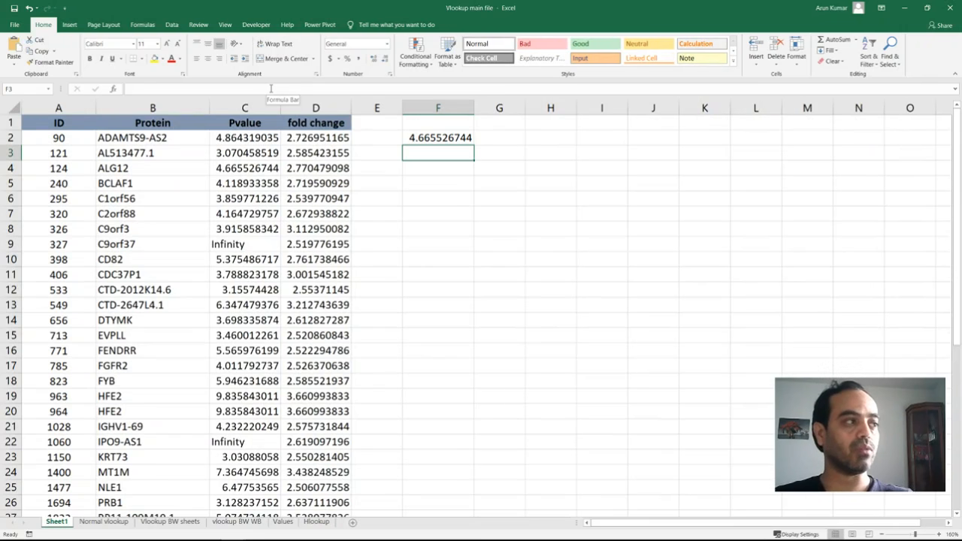
# - Compare the HLOOKUP result in F2 with the VLOOKUP Pvalue in C4 for the ID in A4
pyautogui.click(66, 168)
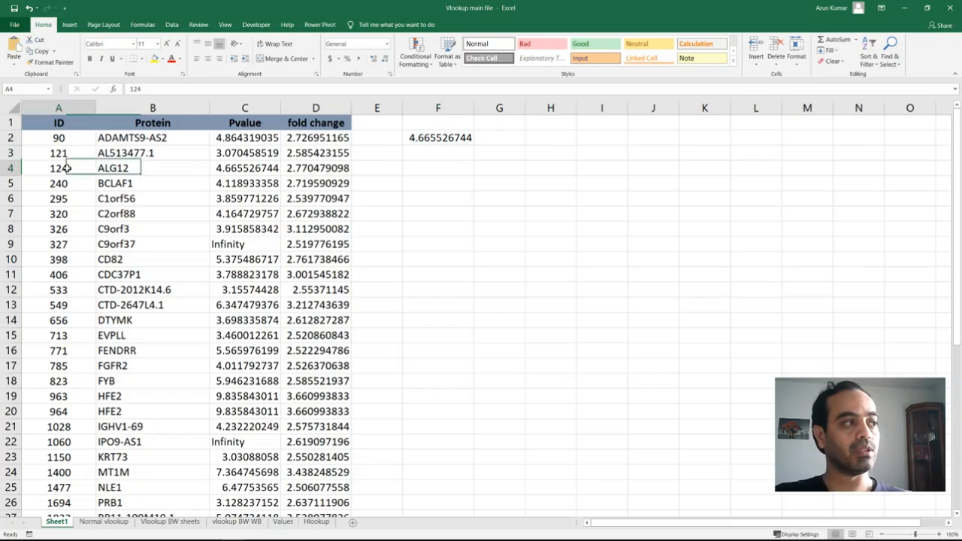
pyautogui.click(238, 169)
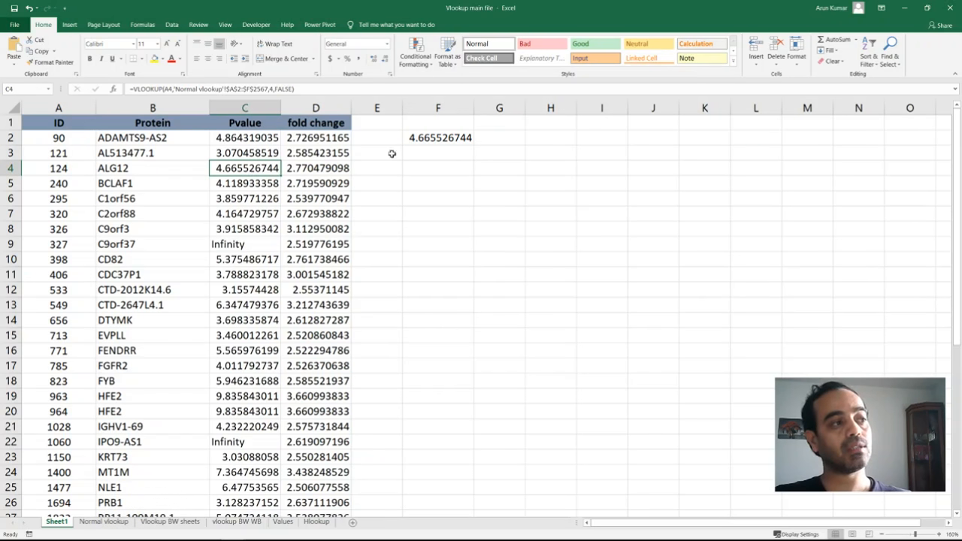
pyautogui.click(445, 138)
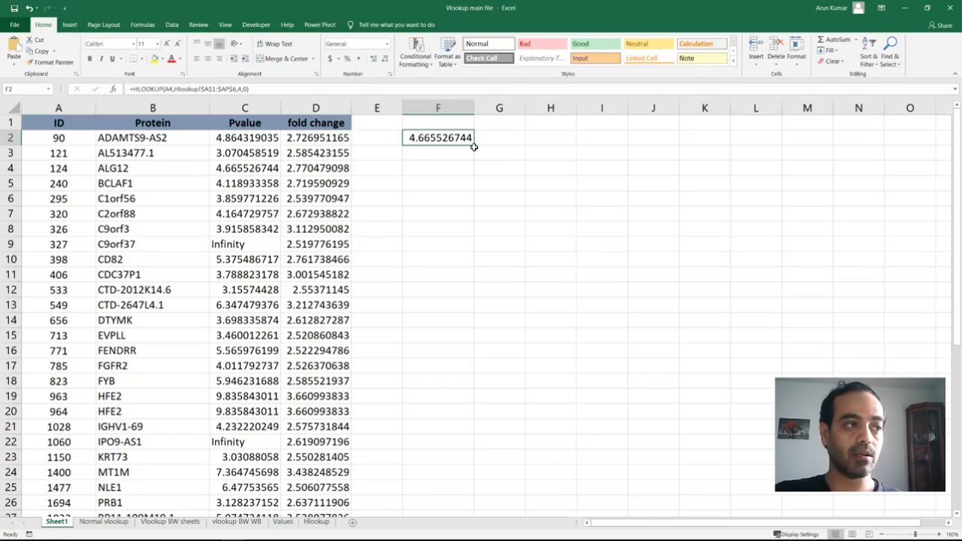
pyautogui.moveTo(466, 152); pyautogui.dragTo(447, 198)
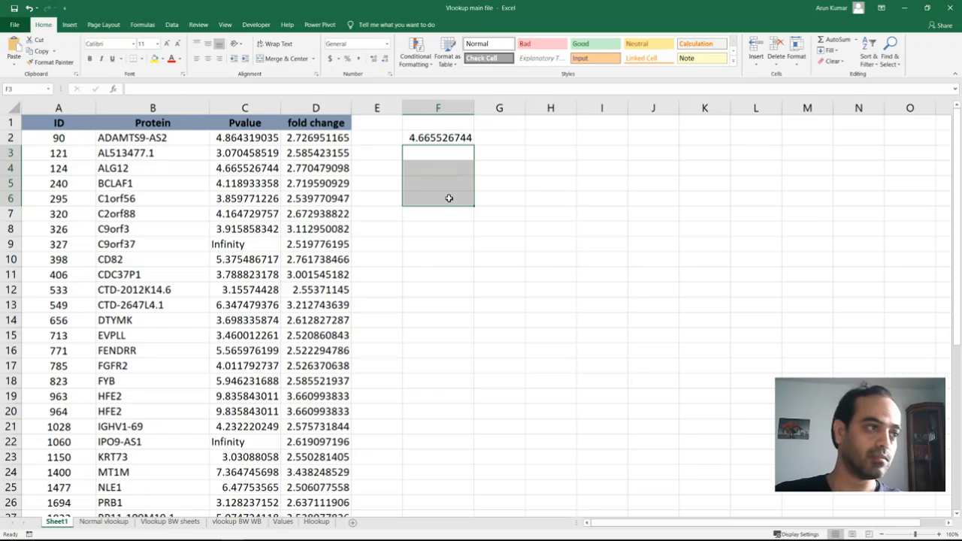
# - Start an HLOOKUP formula in Sheet1's G2 with A4 as the lookup value
pyautogui.click(499, 138)
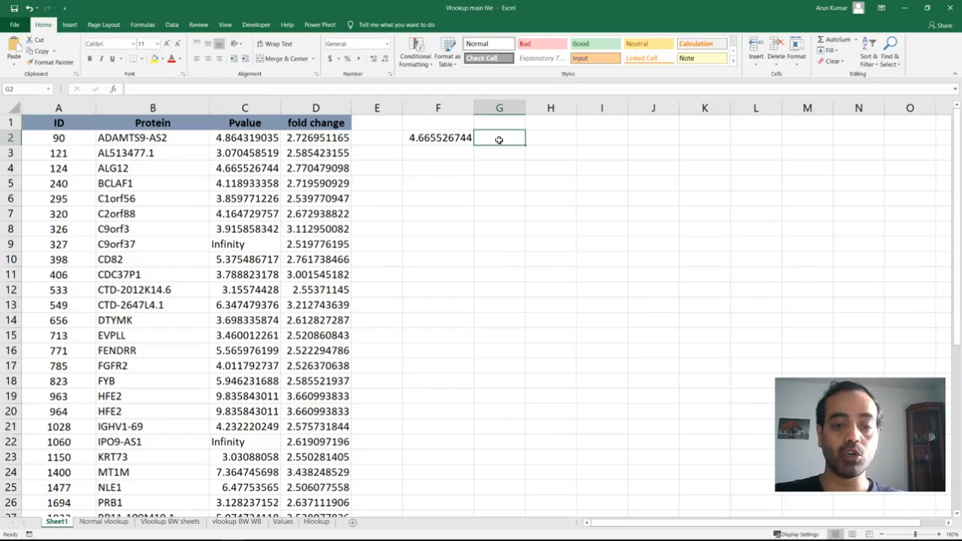
pyautogui.write('=')
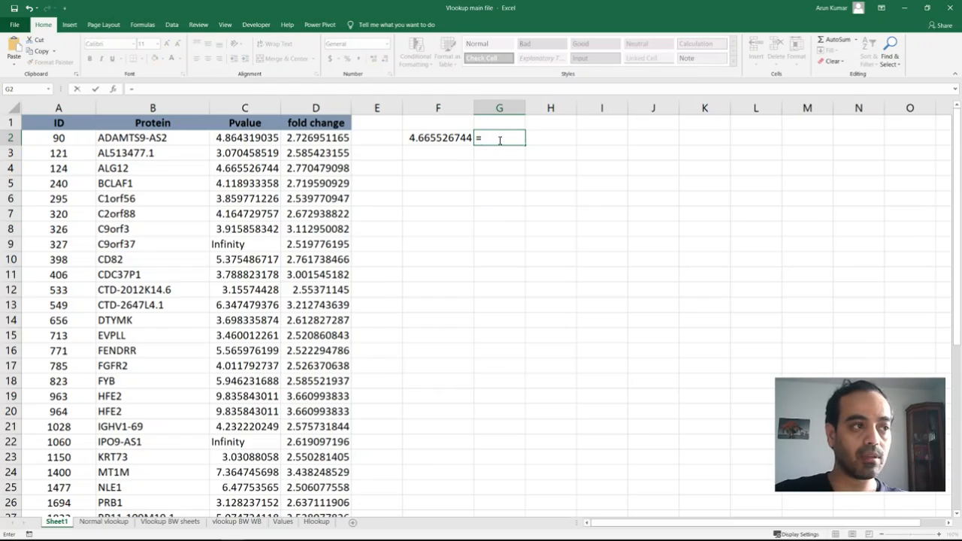
pyautogui.write('HLOOKUP(')
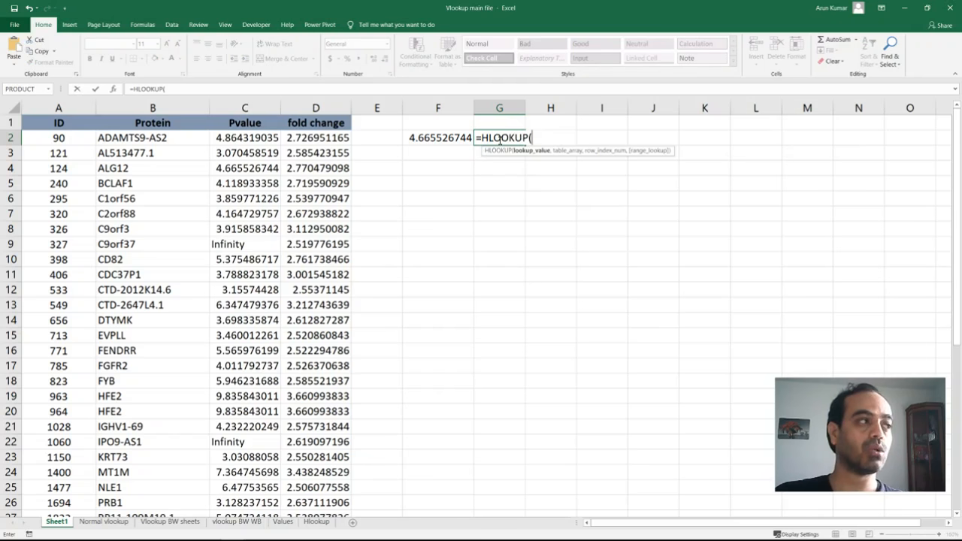
pyautogui.click(69, 170)
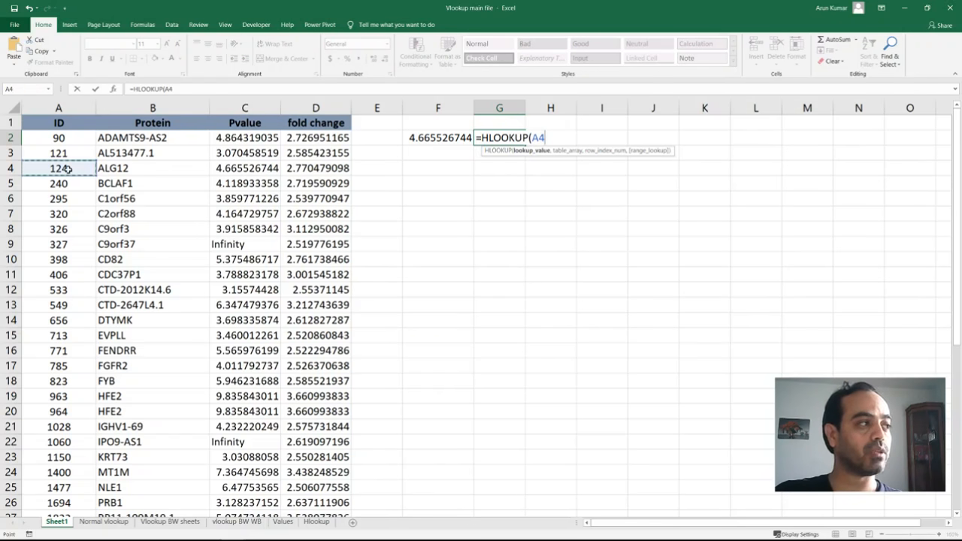
pyautogui.write(',')
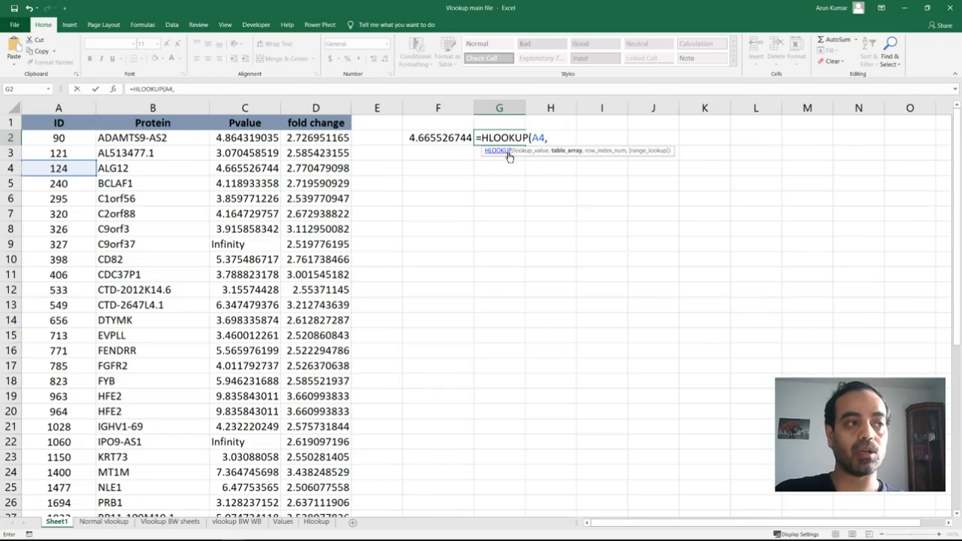
# - Set the G2 formula's table array to the Hlookup sheet's data as the absolute reference $A$1:$AP$6
pyautogui.click(317, 522)
pyautogui.click(67, 129)
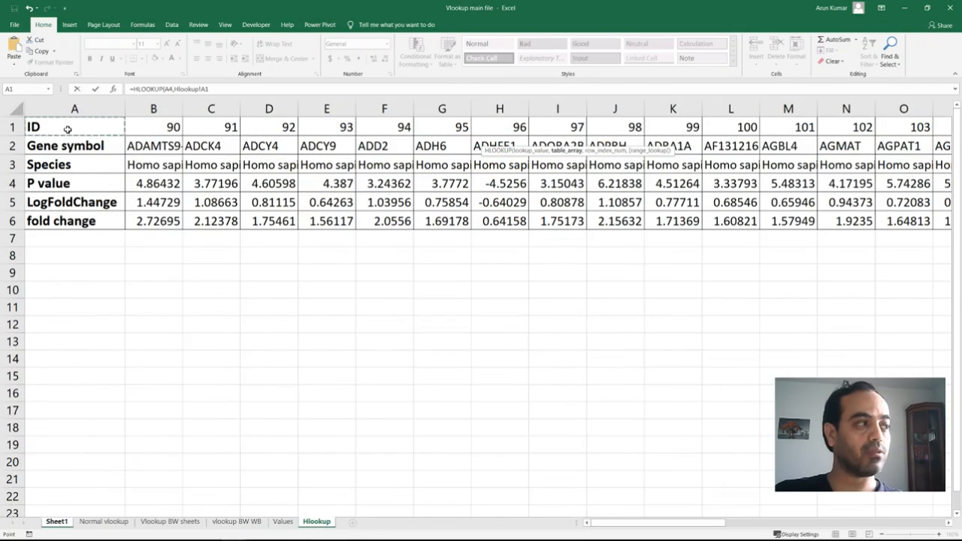
pyautogui.hotkey('ctrl', 'shift', 'Right')
pyautogui.hotkey('ctrl', 'shift', 'Down')
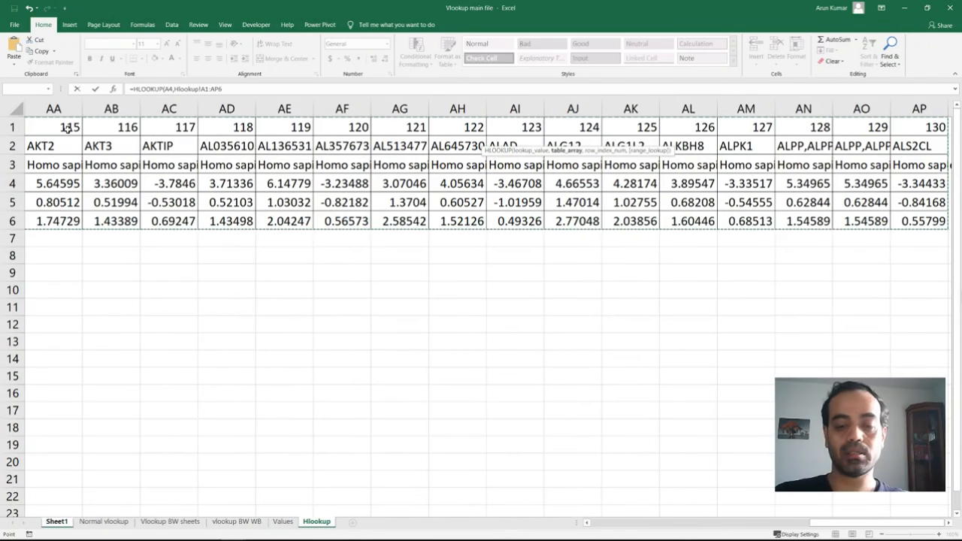
pyautogui.press('F4')
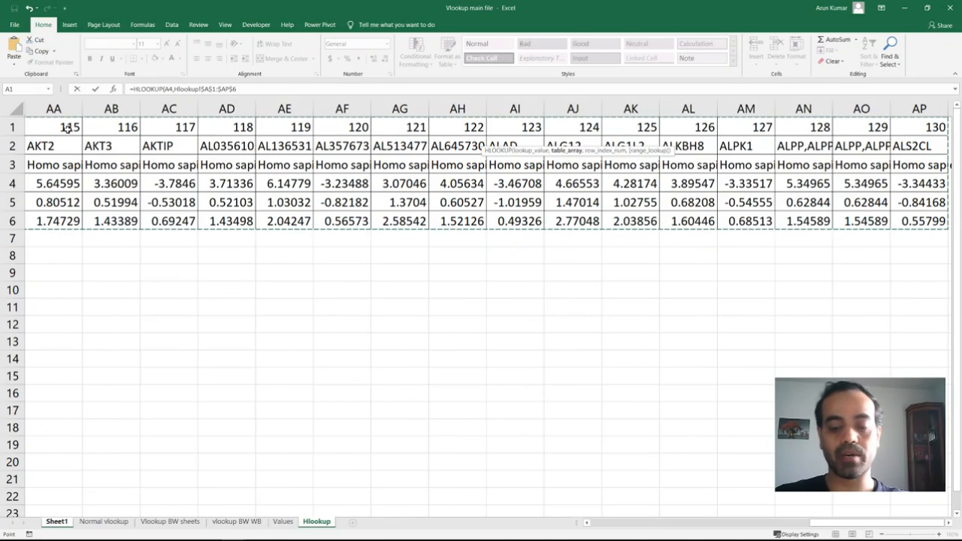
# - Set the G2 formula's row index number to 5, the LogFoldChange row on the Hlookup sheet
pyautogui.write(',')
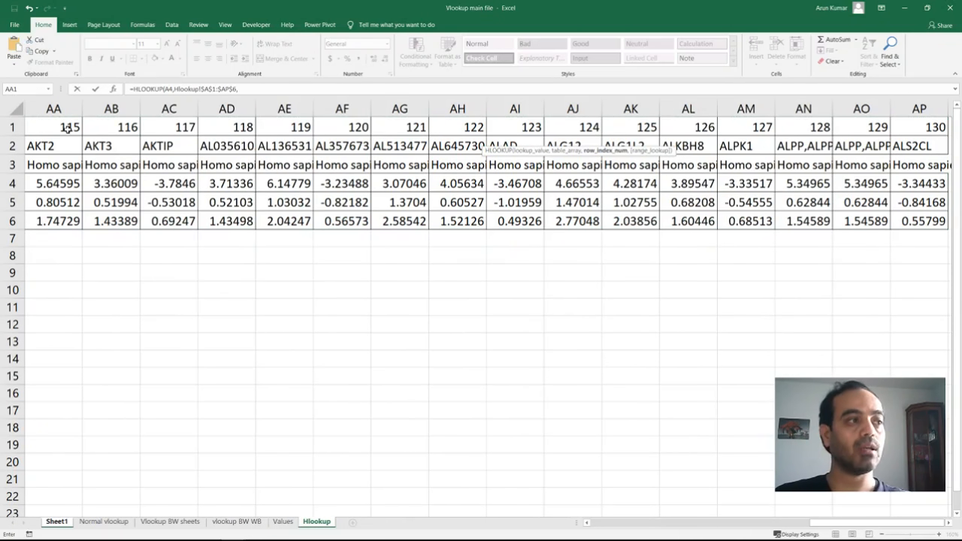
pyautogui.moveTo(864, 523); pyautogui.dragTo(592, 533)
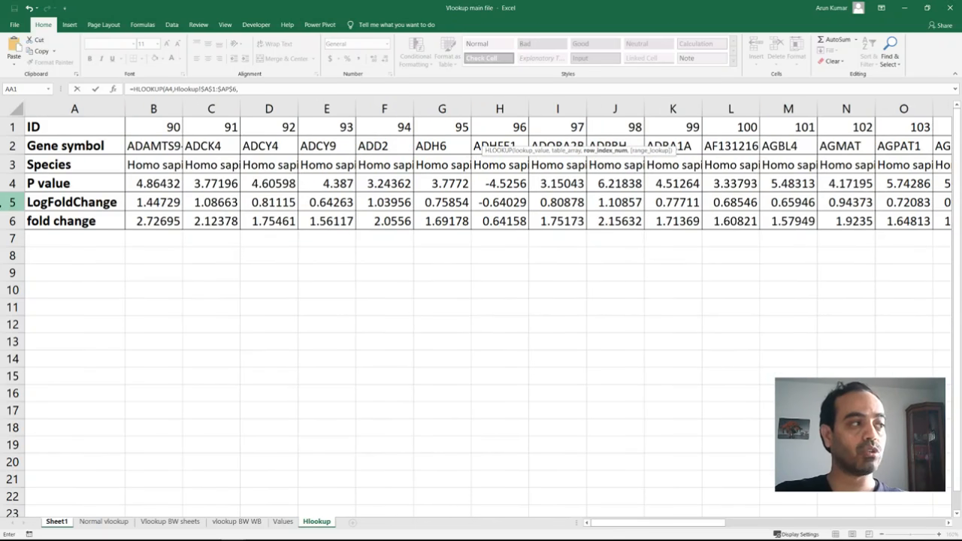
pyautogui.click(10, 202)
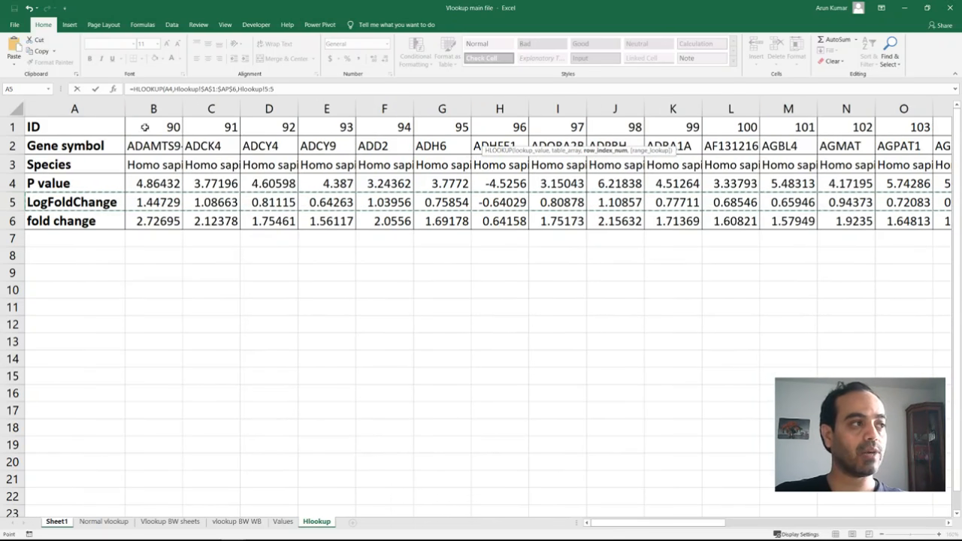
pyautogui.click(282, 89)
pyautogui.press('BackSpace')
pyautogui.press('BackSpace')
pyautogui.press('BackSpace')
pyautogui.press('BackSpace')
pyautogui.press('BackSpace')
pyautogui.press('BackSpace')
pyautogui.press('BackSpace')
pyautogui.press('BackSpace')
pyautogui.press('BackSpace')
pyautogui.press('BackSpace')
pyautogui.press('BackSpace')
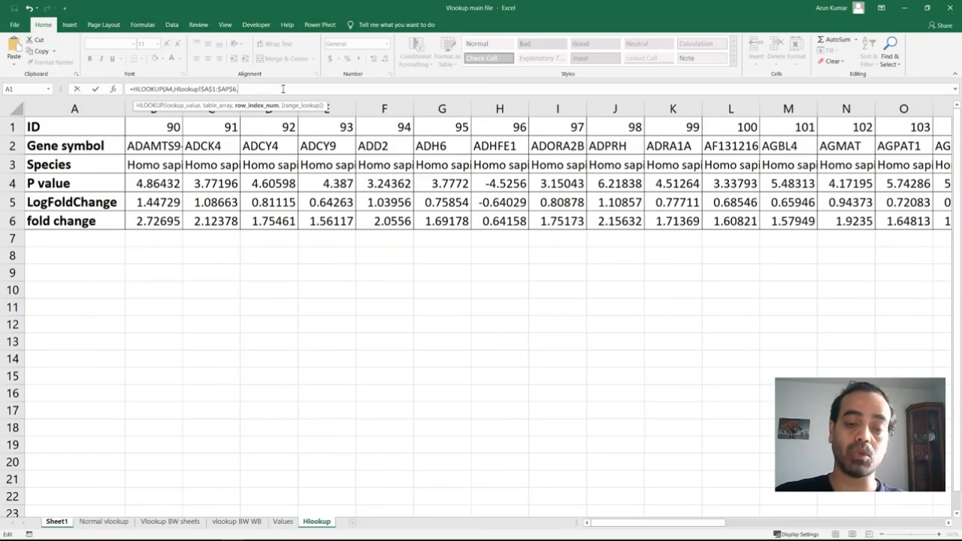
pyautogui.write('5')
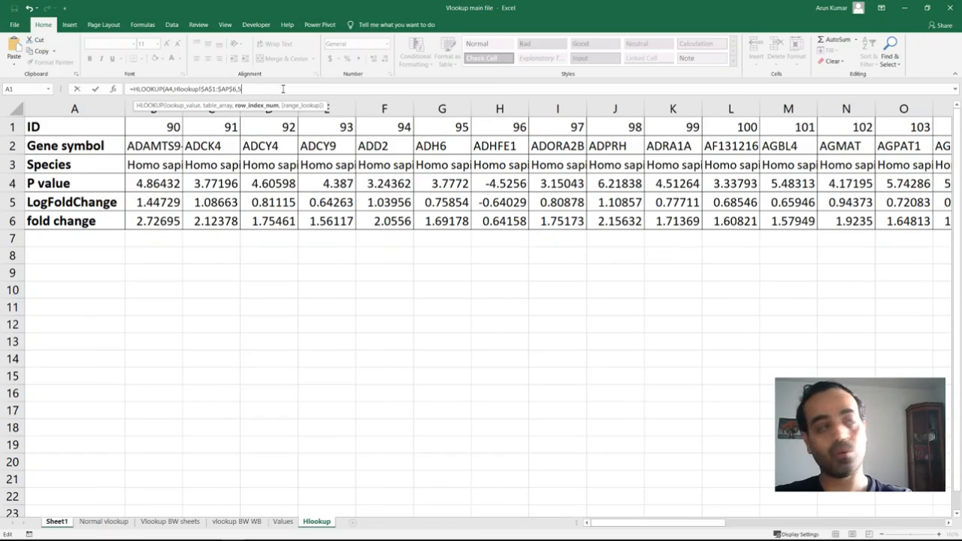
# - Finish the G2 HLOOKUP formula with 0 as the range lookup for an exact match and enter it
pyautogui.write(',0')
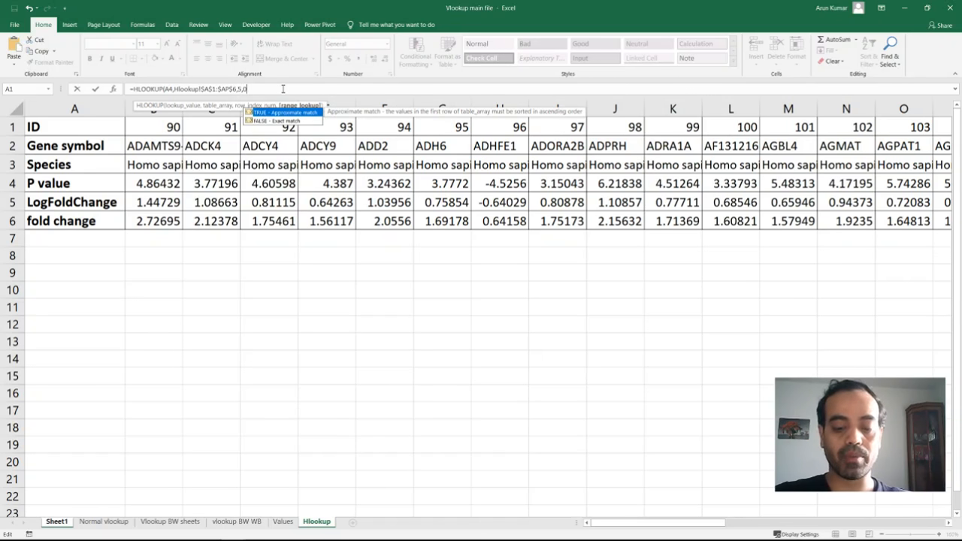
pyautogui.write(')')
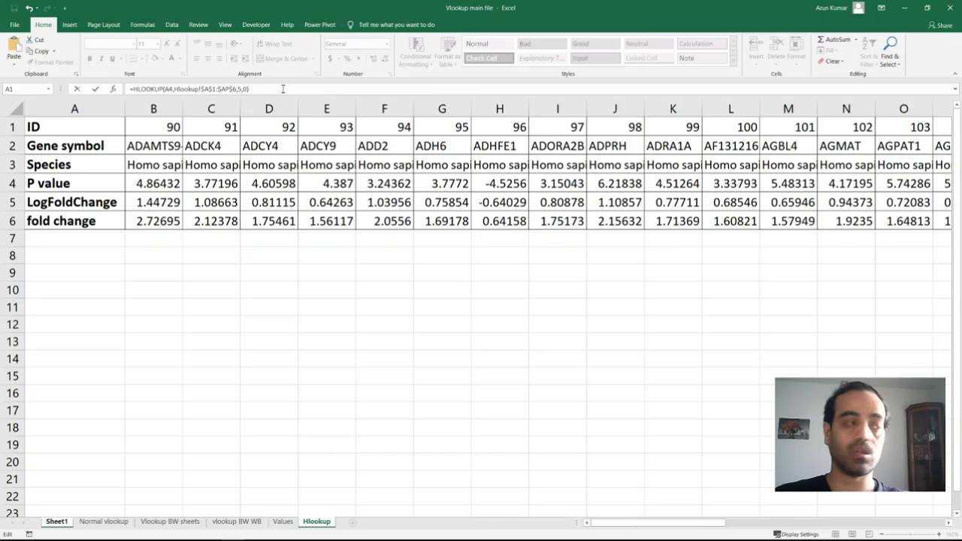
pyautogui.press('Return')
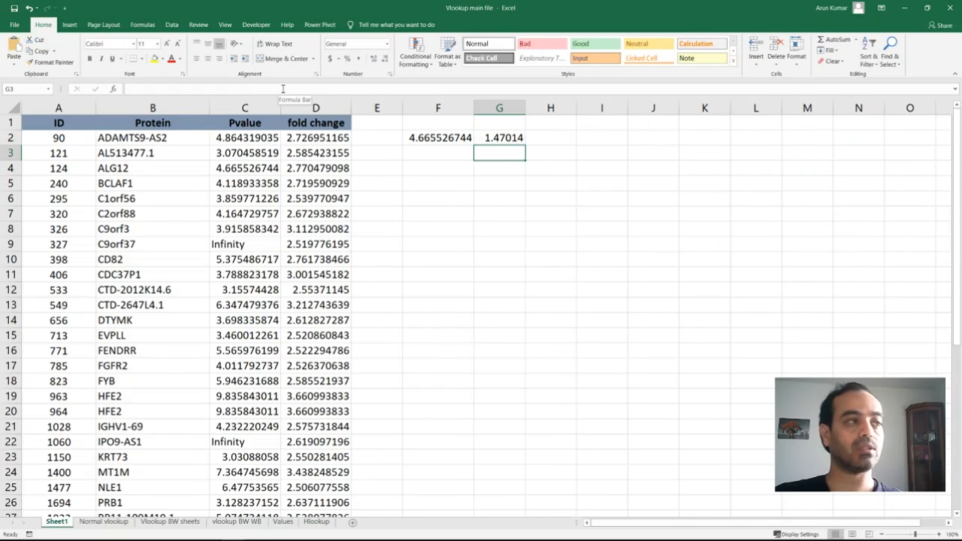
# - Compare the G2 result with the fold change in D4 and check the row order on the Hlookup sheet
pyautogui.click(504, 141)
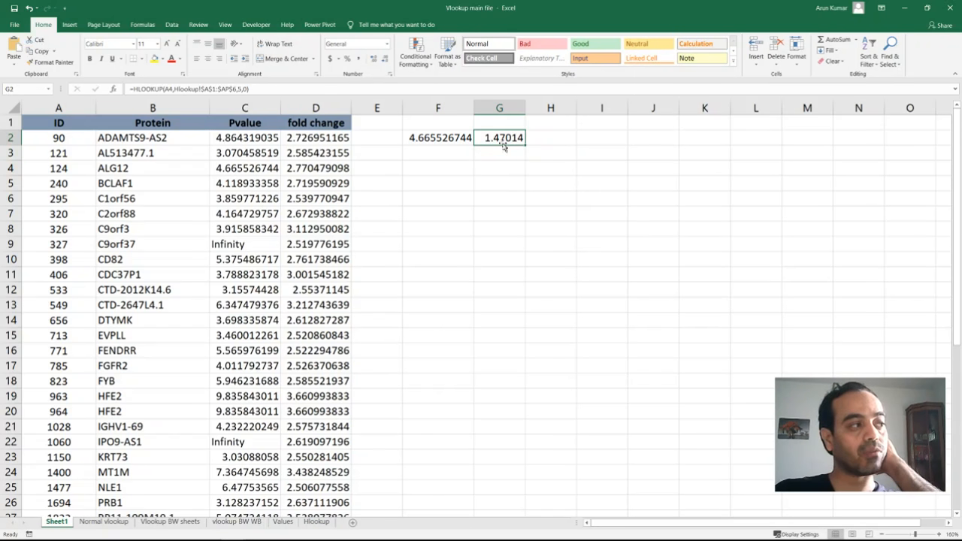
pyautogui.click(66, 172)
pyautogui.click(330, 168)
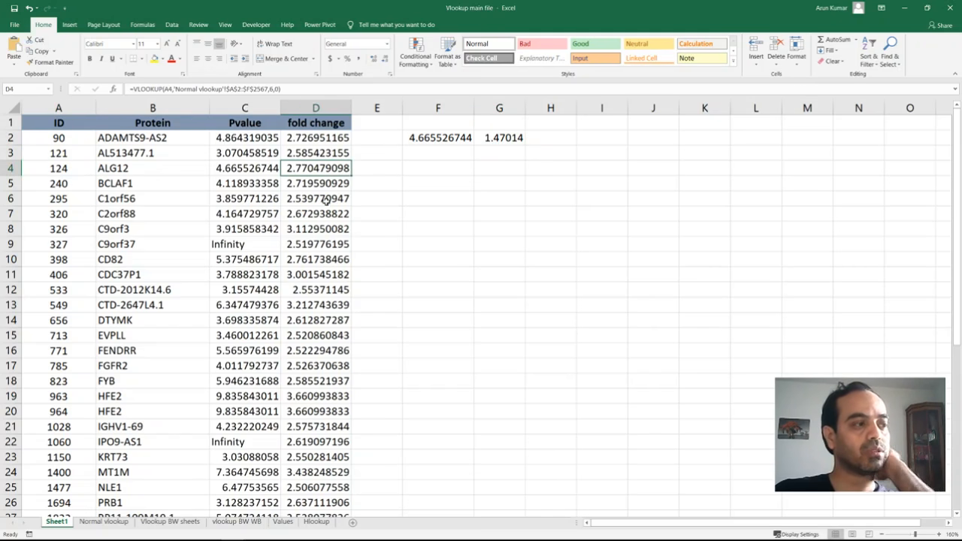
pyautogui.click(317, 522)
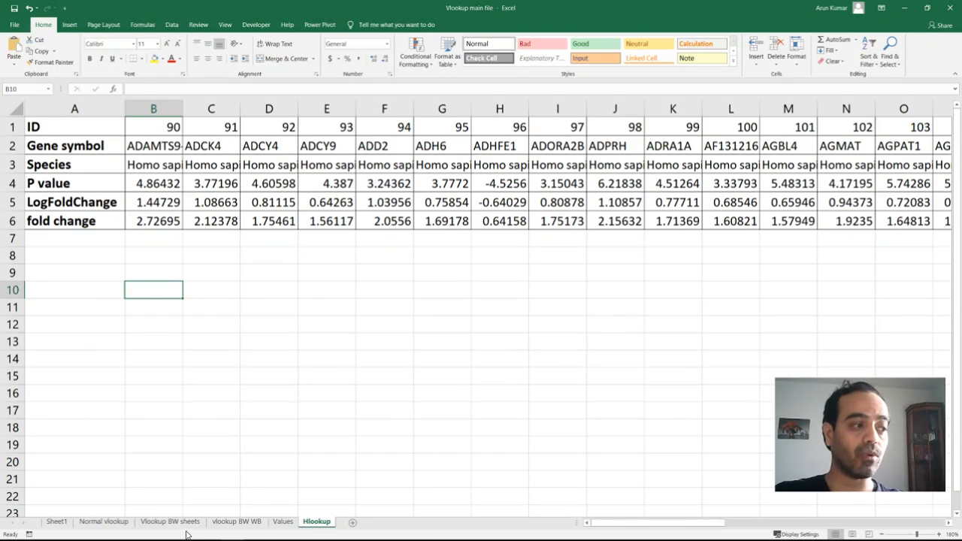
pyautogui.click(51, 527)
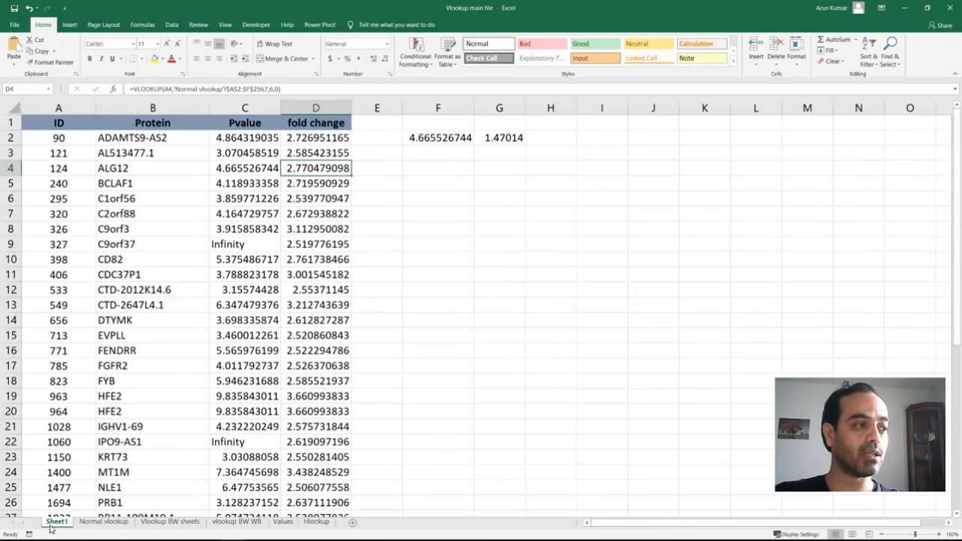
# - Change the G2 formula's row index number to 6 for the fold change row and compare the result with D4
pyautogui.click(501, 138)
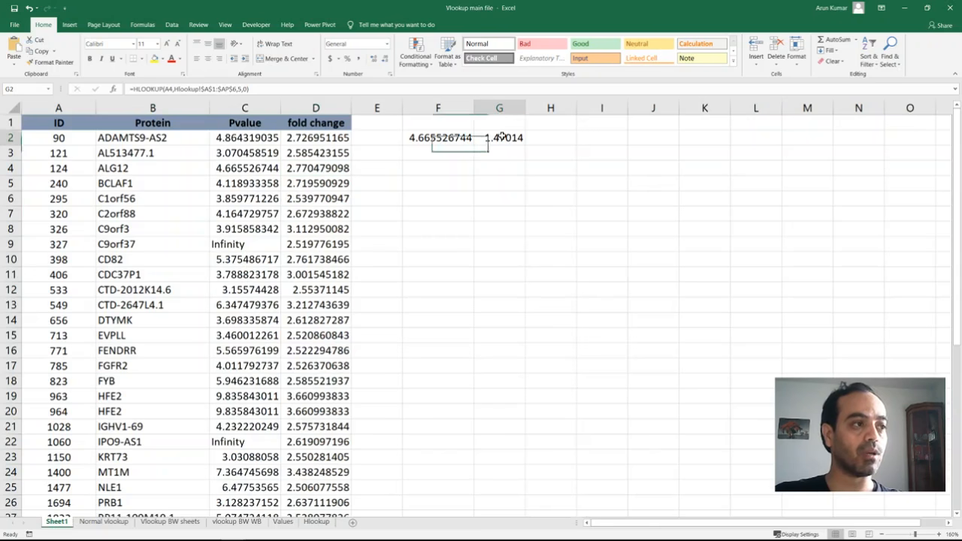
pyautogui.click(243, 88)
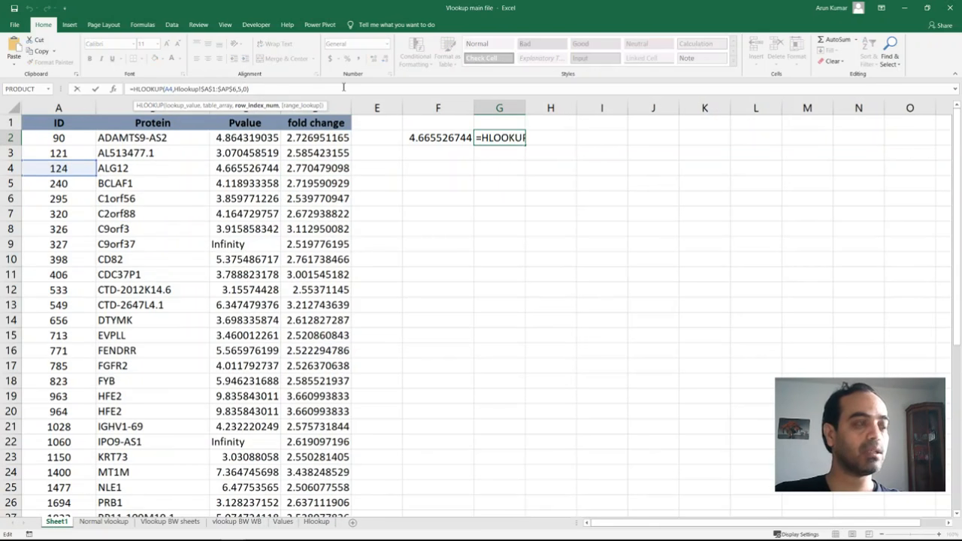
pyautogui.press('BackSpace')
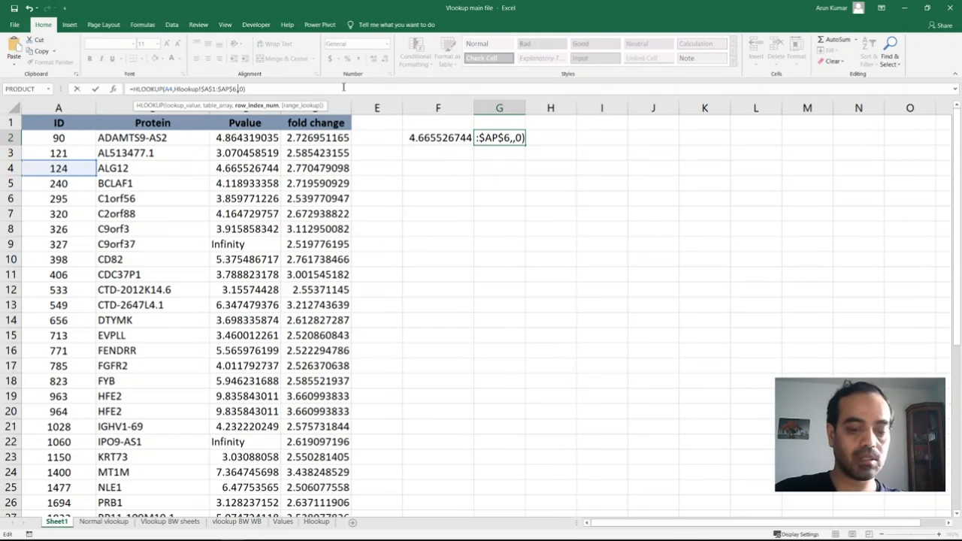
pyautogui.write('6')
pyautogui.press('Return')
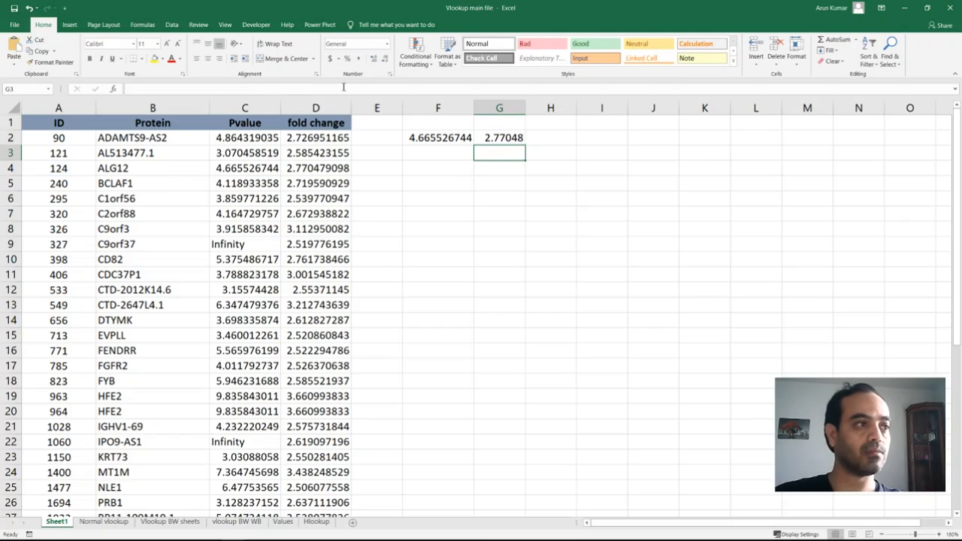
pyautogui.click(302, 170)
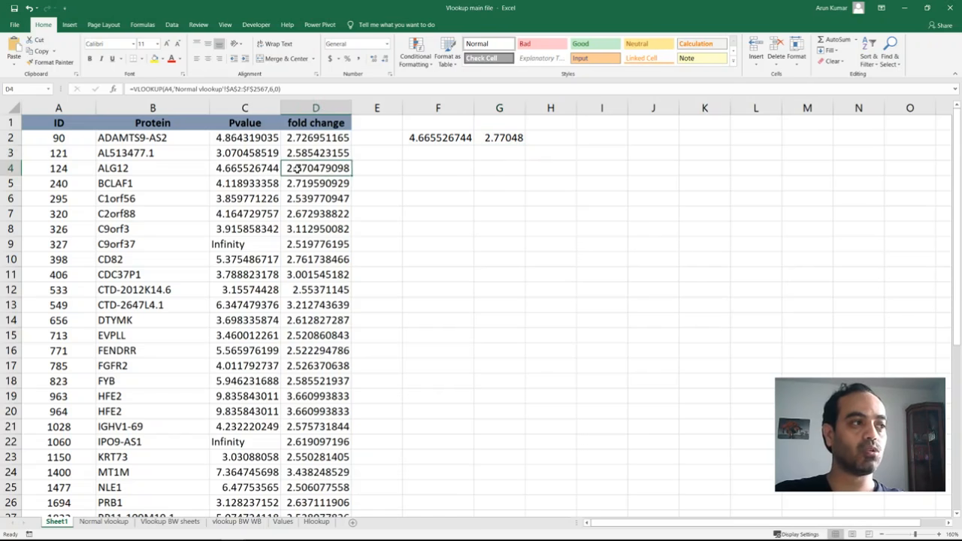
pyautogui.click(494, 137)
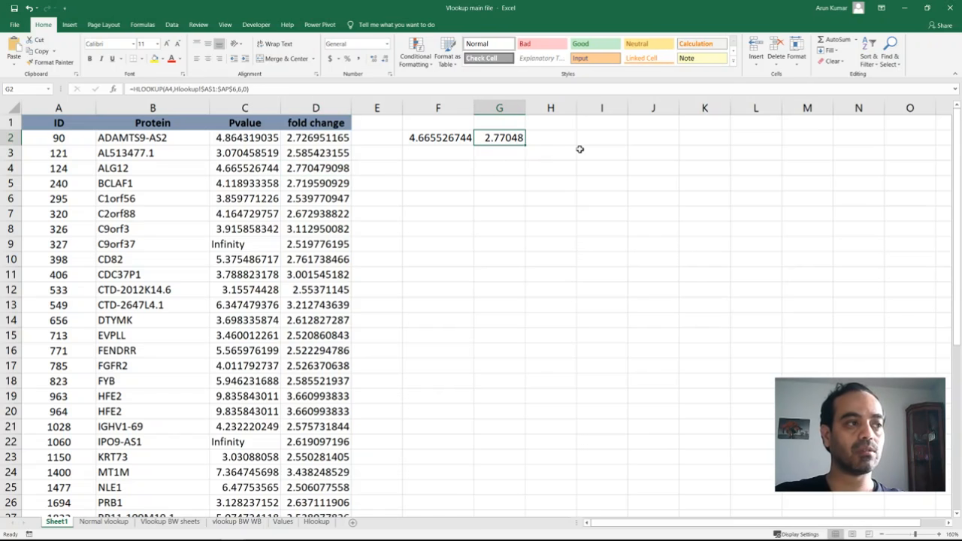